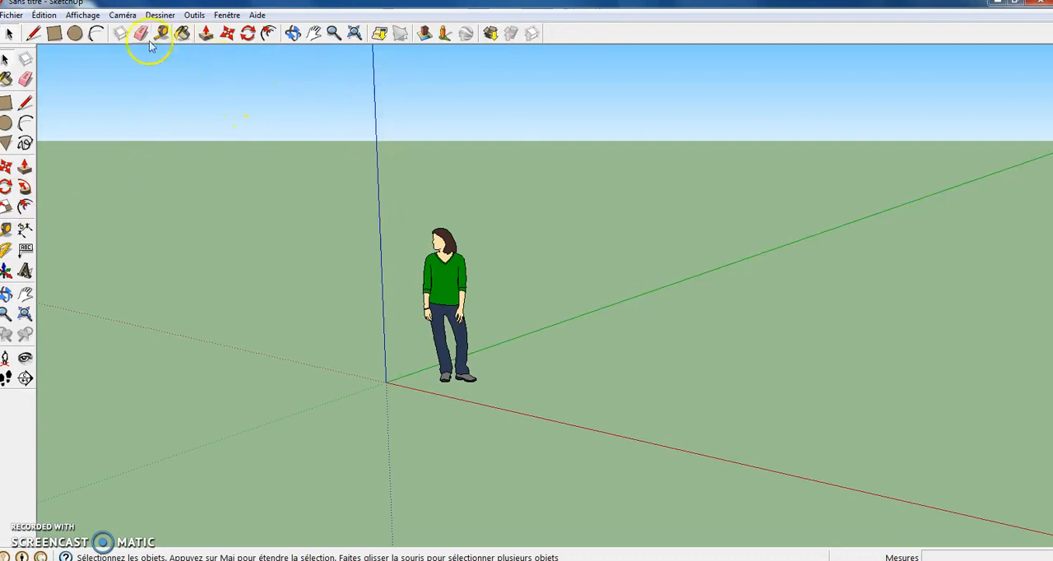
# - Erase the default person figure standing near the origin
pyautogui.click(141, 36)
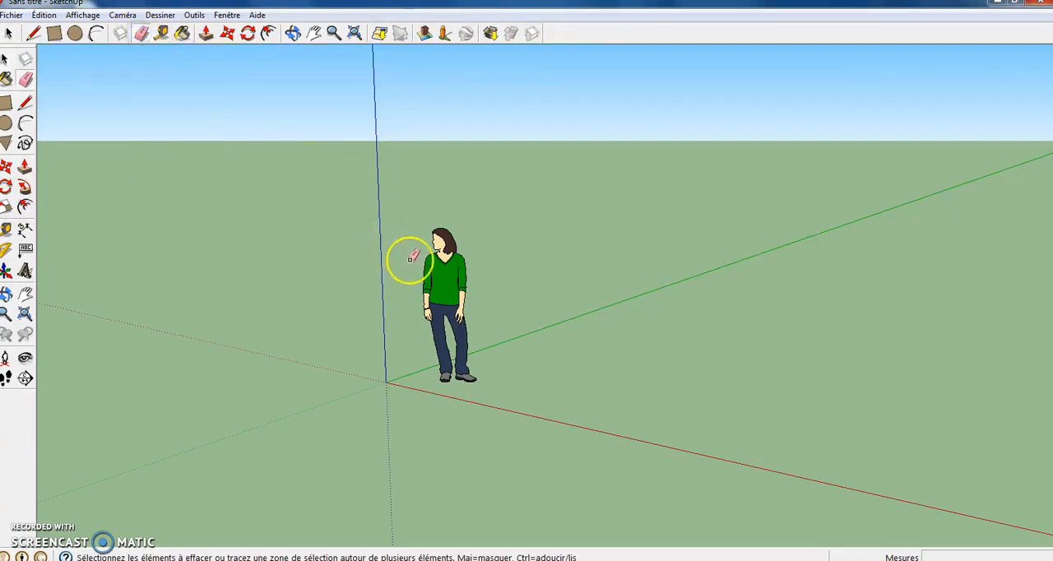
pyautogui.click(465, 376)
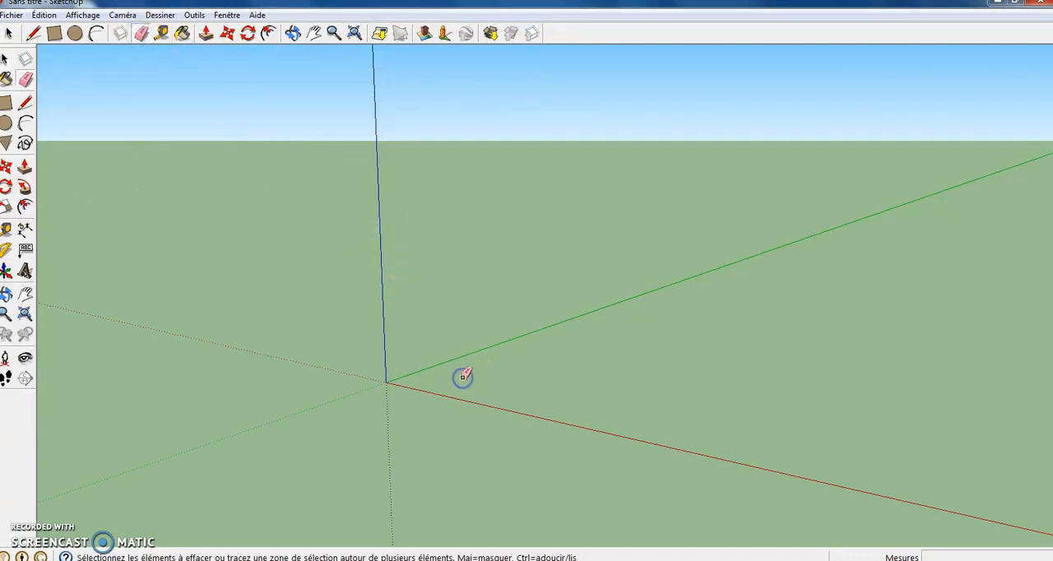
# - Draw a circle of about 6.41 m radius on the ground plane, beside the green axis
pyautogui.click(295, 33)
pyautogui.moveTo(381, 245); pyautogui.dragTo(607, 501)
pyautogui.click(212, 307)
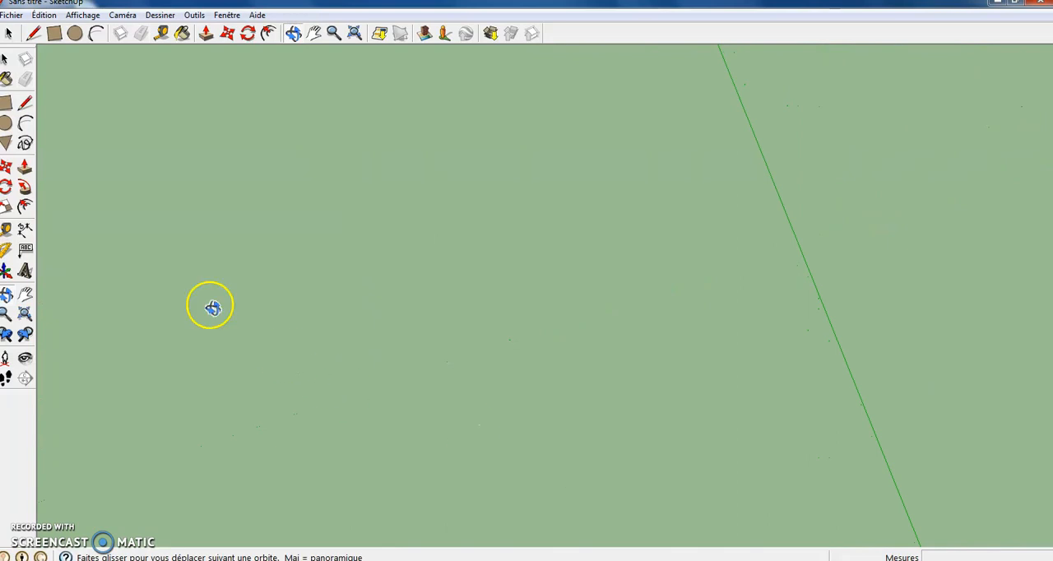
pyautogui.click(6, 123)
pyautogui.click(571, 351)
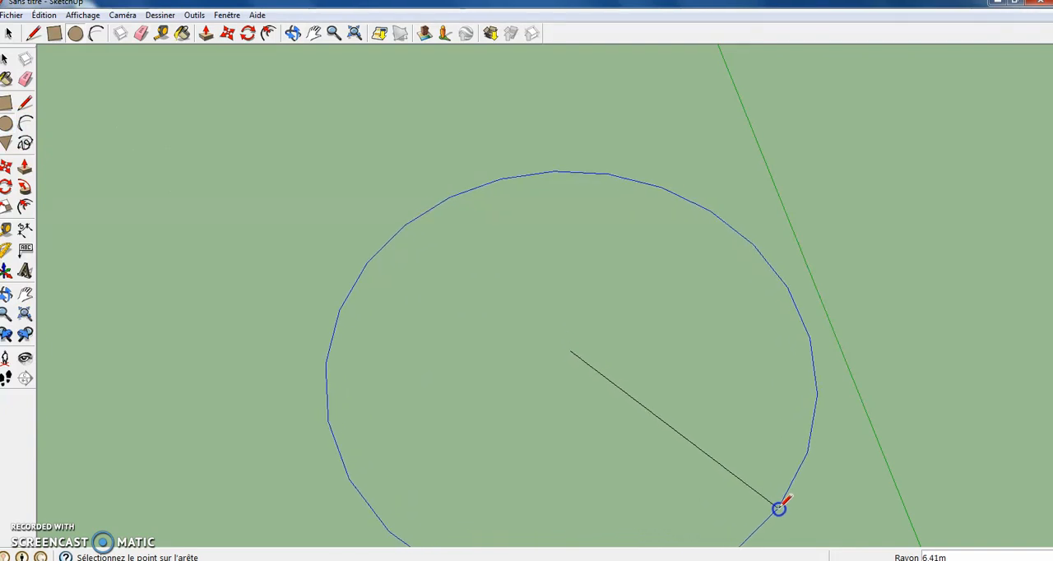
pyautogui.click(780, 507)
# - Paint the circle's face with the colour 0008_BlancLavande from the Couleurs-Noms collection
pyautogui.click(5, 79)
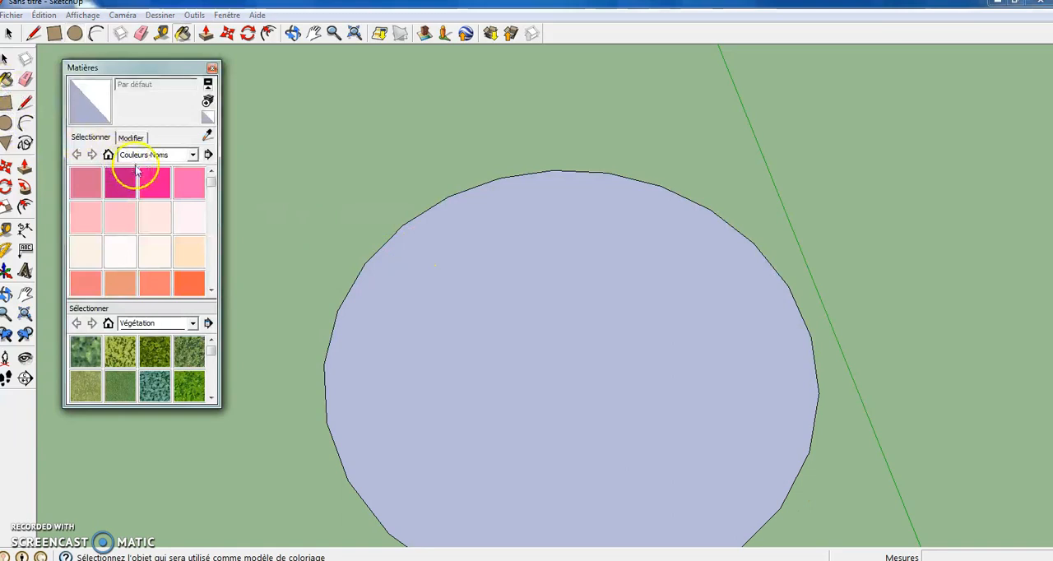
pyautogui.click(179, 218)
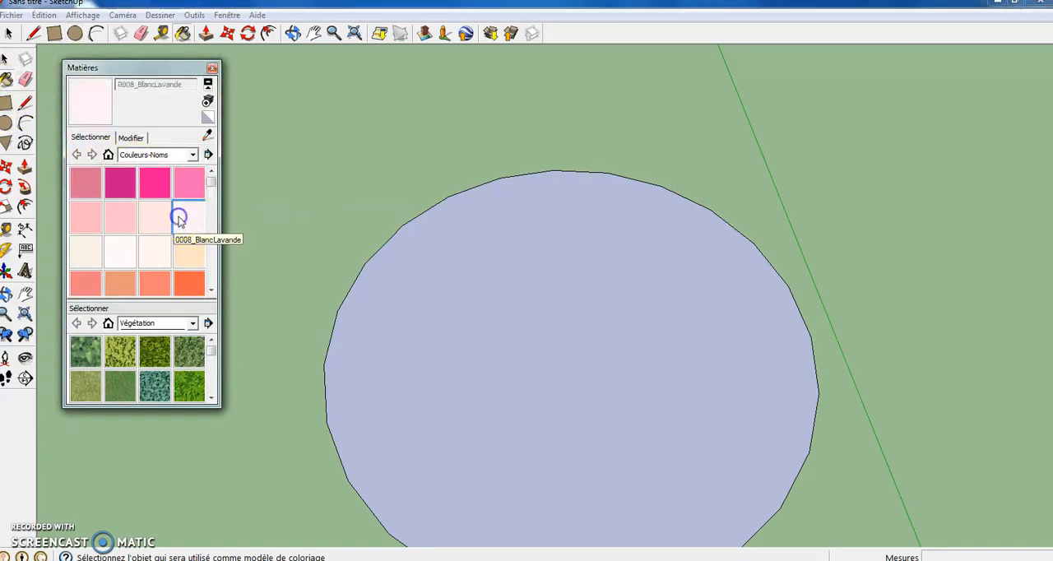
pyautogui.click(558, 441)
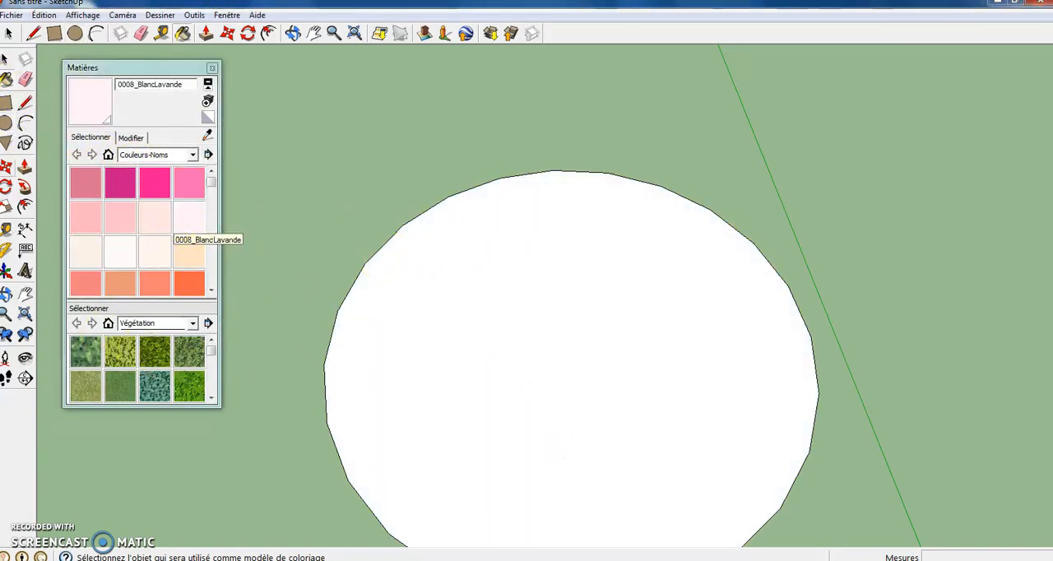
# - Draw a concentric circle of about 1.13 m radius on the white disc and raise it into a short cylinder with Push/Pull
pyautogui.click(6, 141)
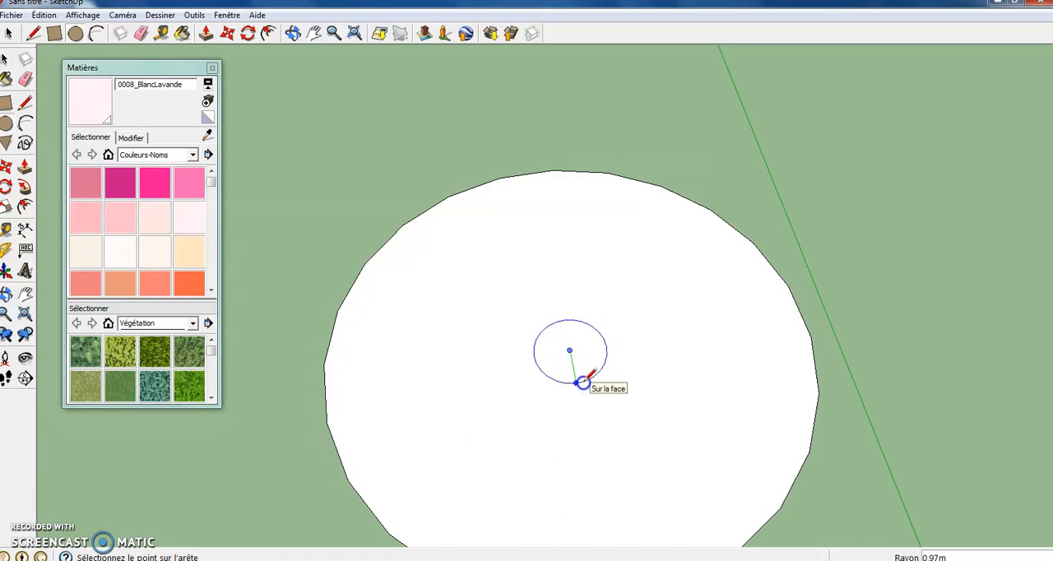
pyautogui.click(588, 386)
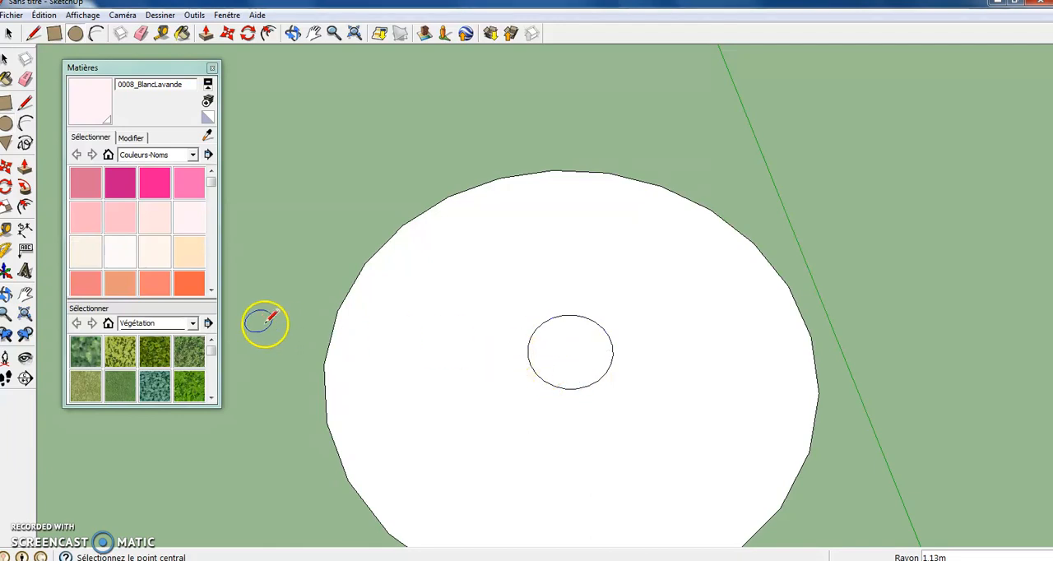
pyautogui.click(25, 167)
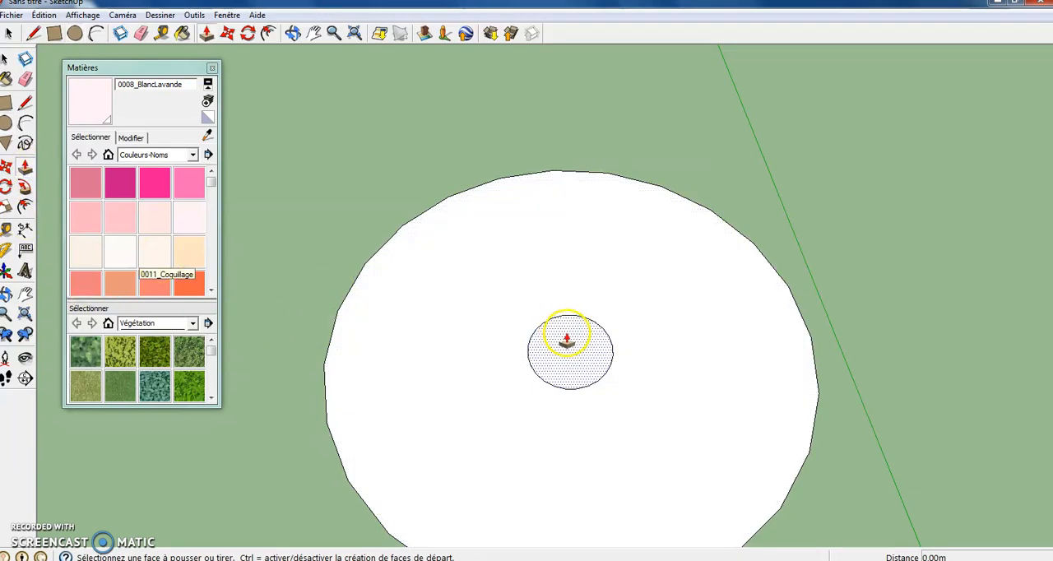
pyautogui.click(567, 339)
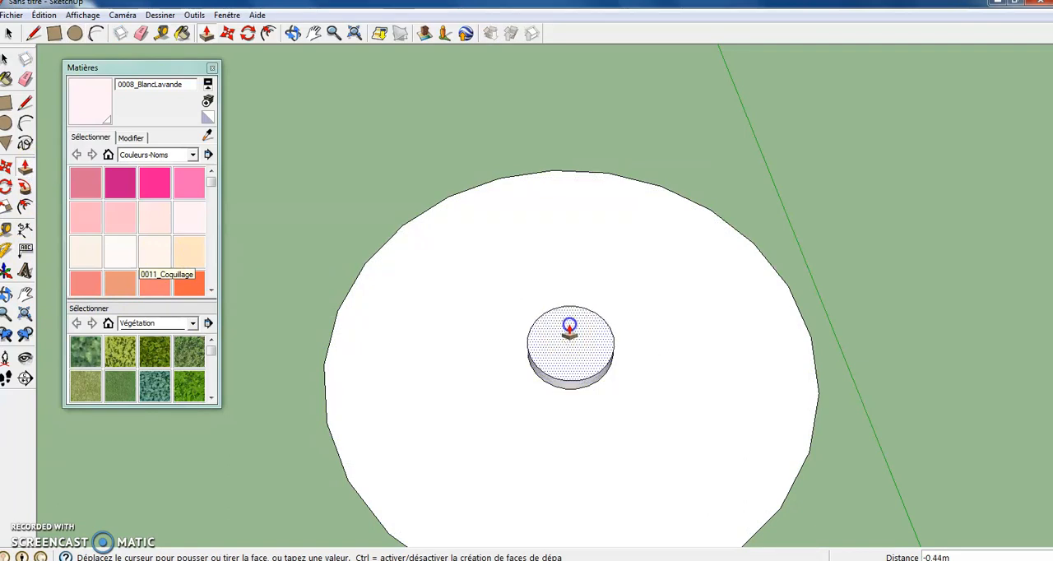
pyautogui.click(569, 328)
pyautogui.click(569, 332)
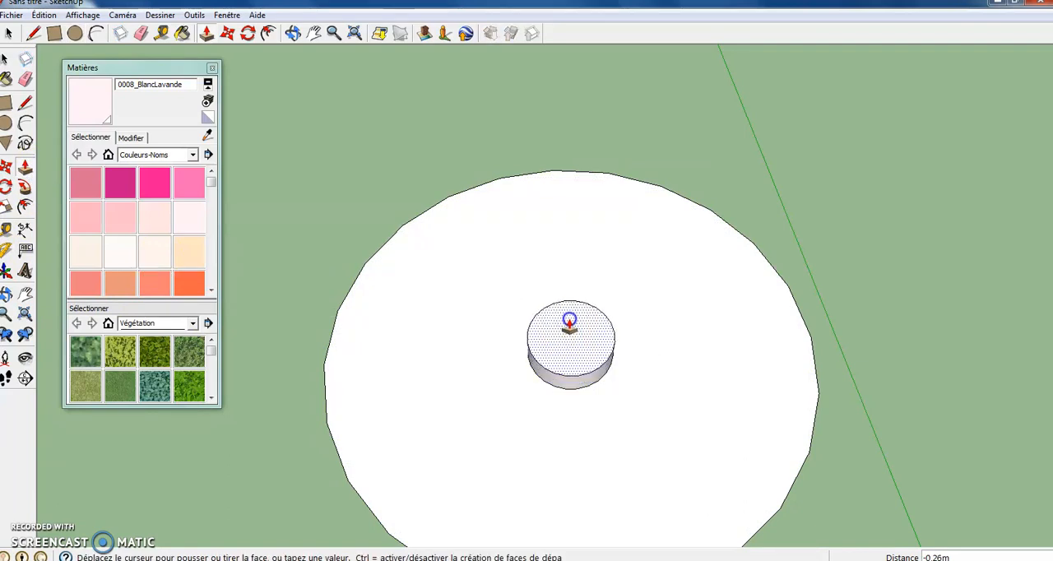
pyautogui.click(567, 306)
# - Paint the top and side of the small central cylinder with the colour 0022_Marron
pyautogui.click(293, 33)
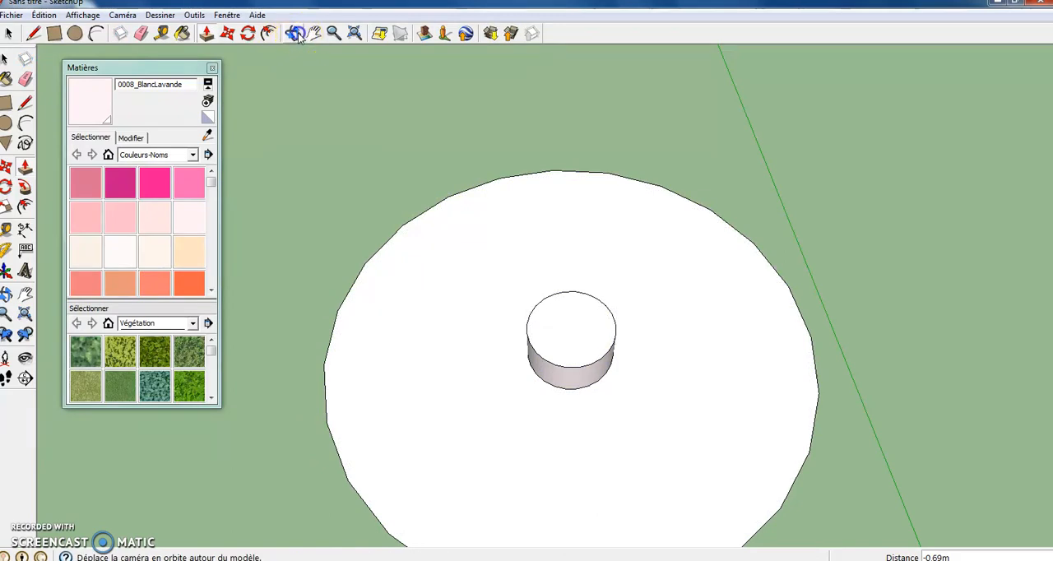
pyautogui.moveTo(447, 390); pyautogui.dragTo(493, 402)
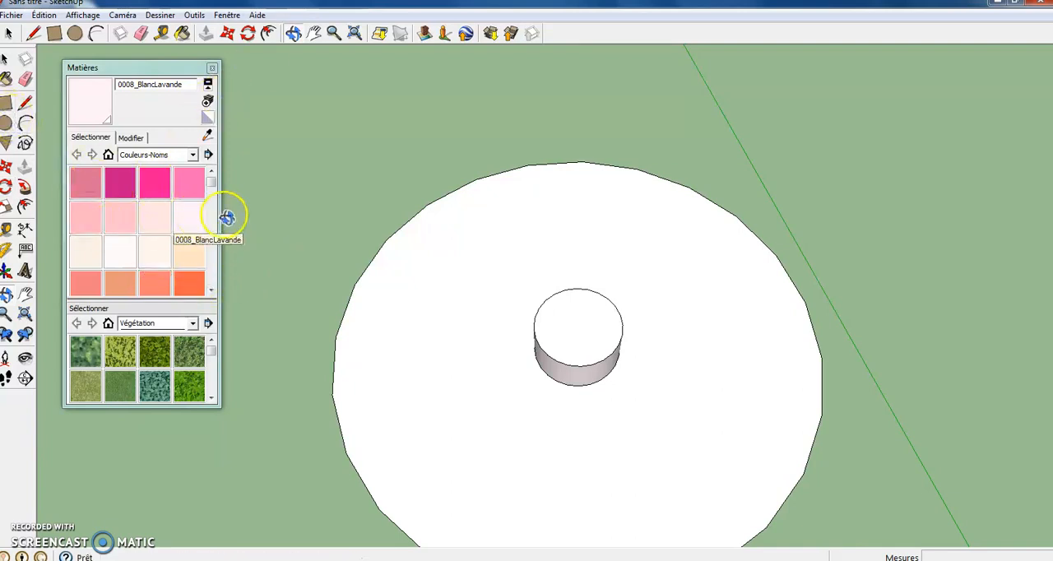
pyautogui.scroll(-5, 210, 186)
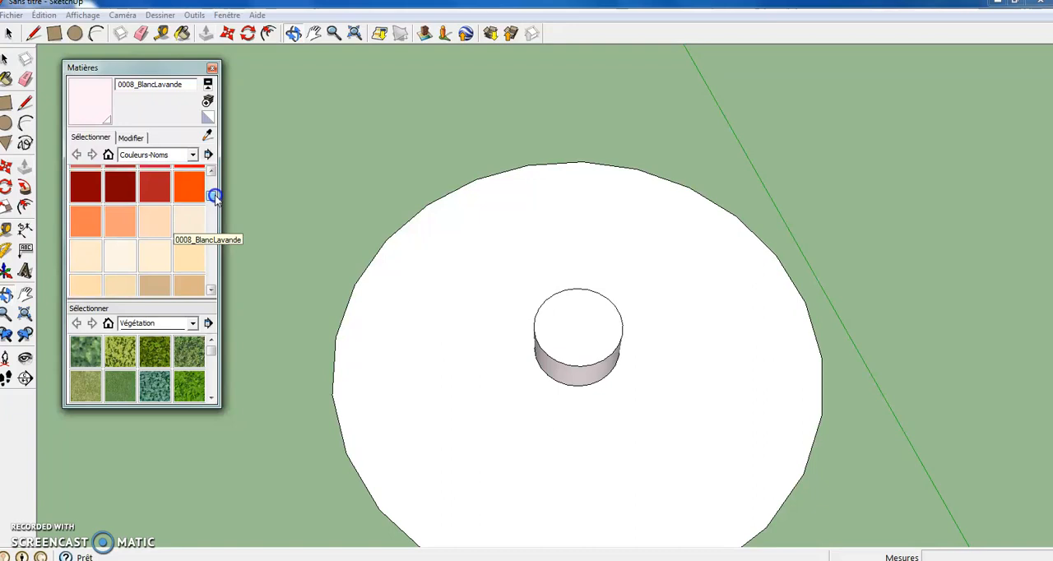
pyautogui.click(113, 199)
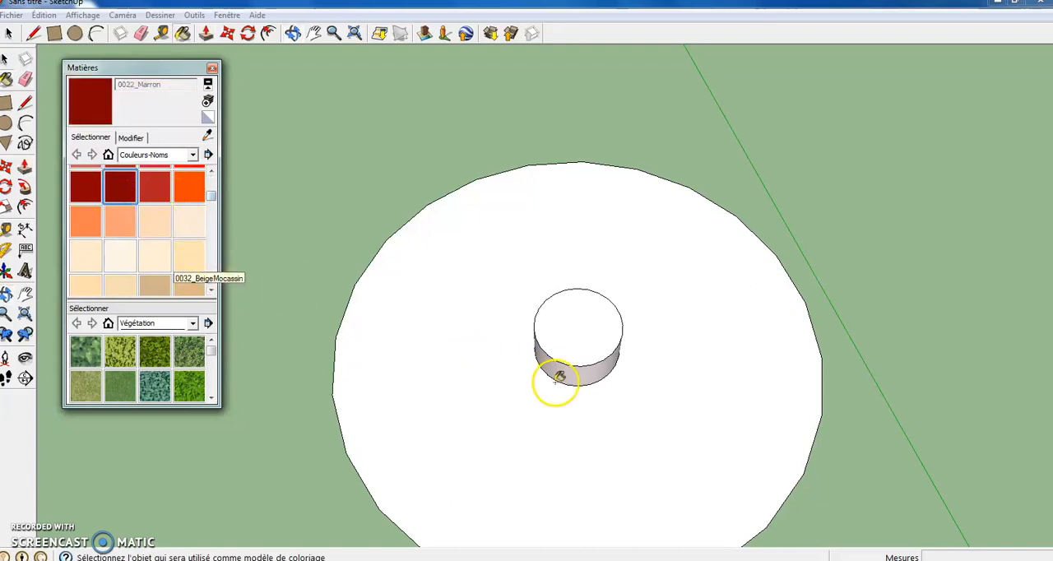
pyautogui.click(590, 331)
pyautogui.click(588, 376)
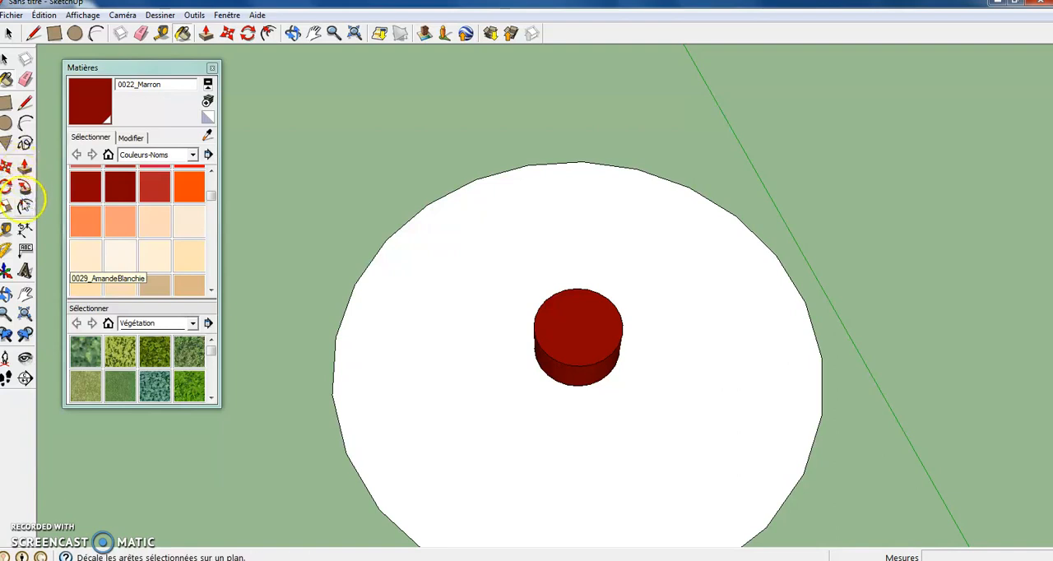
# - Draw a circle of about 4.36 m radius centred on the brown cylinder's top and erase the smaller circle inside it
pyautogui.click(6, 123)
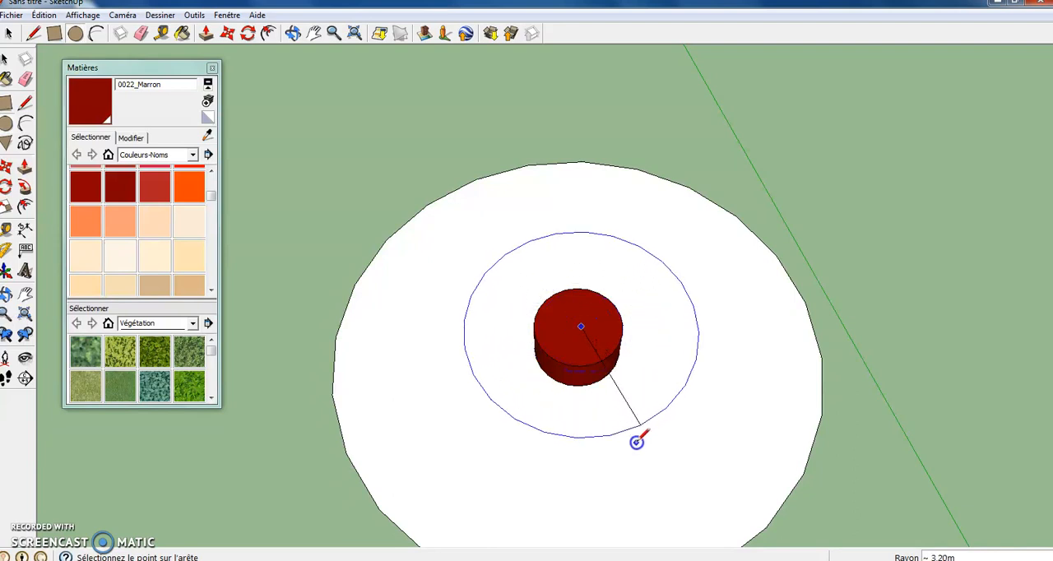
pyautogui.click(663, 485)
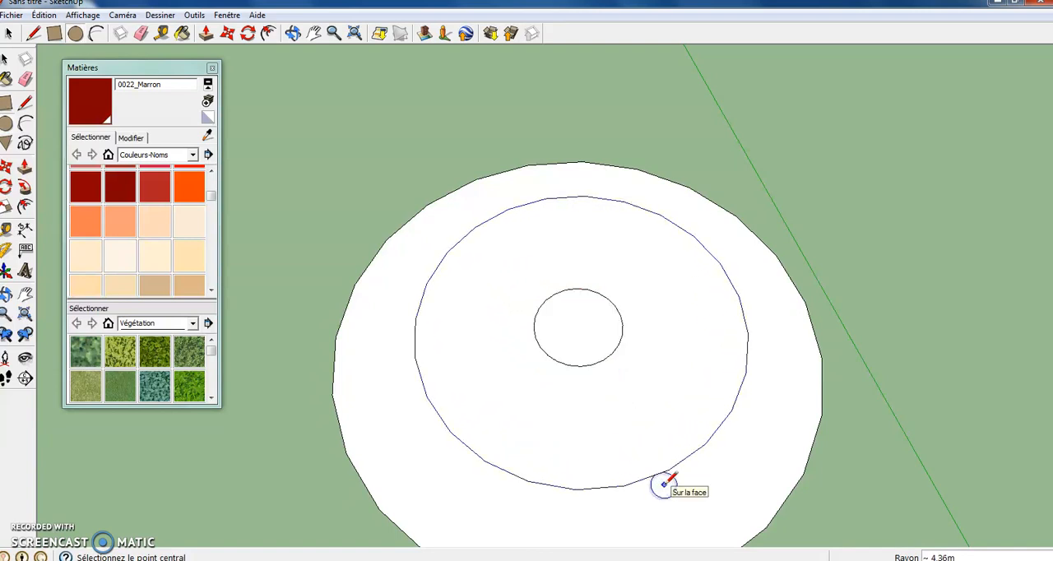
pyautogui.click(141, 34)
pyautogui.moveTo(476, 337); pyautogui.dragTo(542, 347)
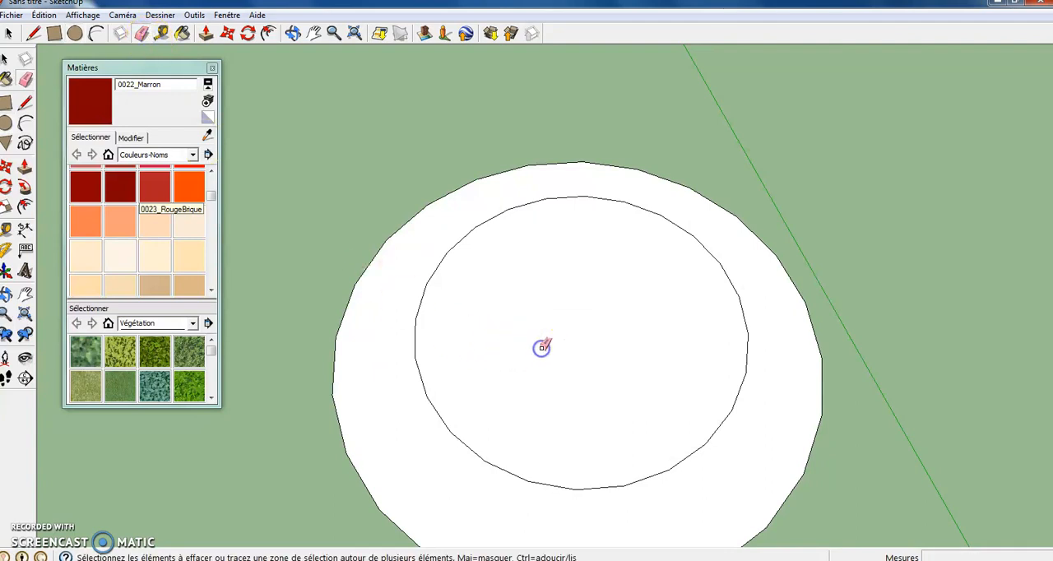
# - Push/Pull the new large circular face upward by about 0.49 m into a thin disc
pyautogui.click(25, 169)
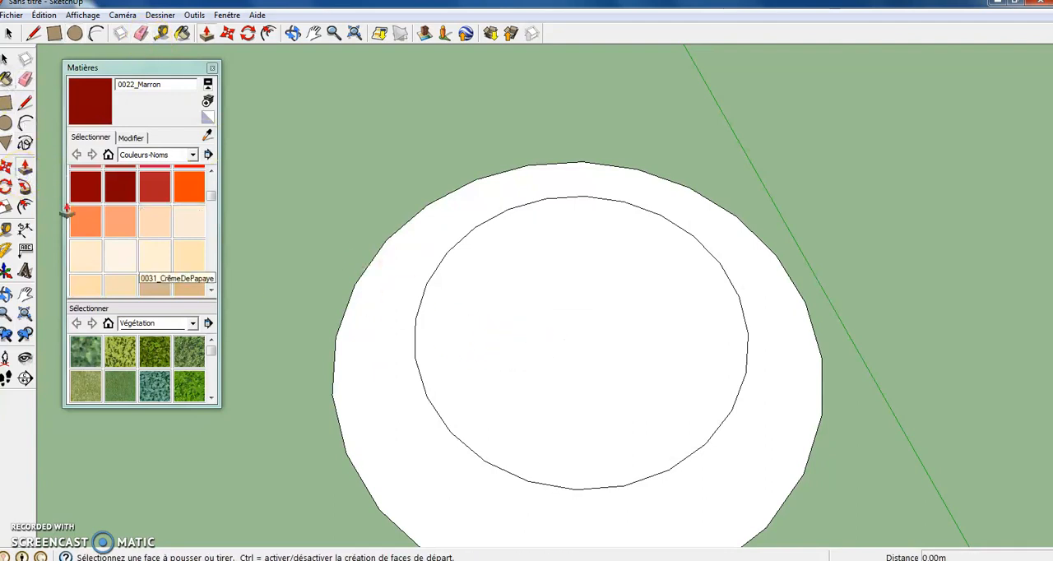
pyautogui.click(614, 371)
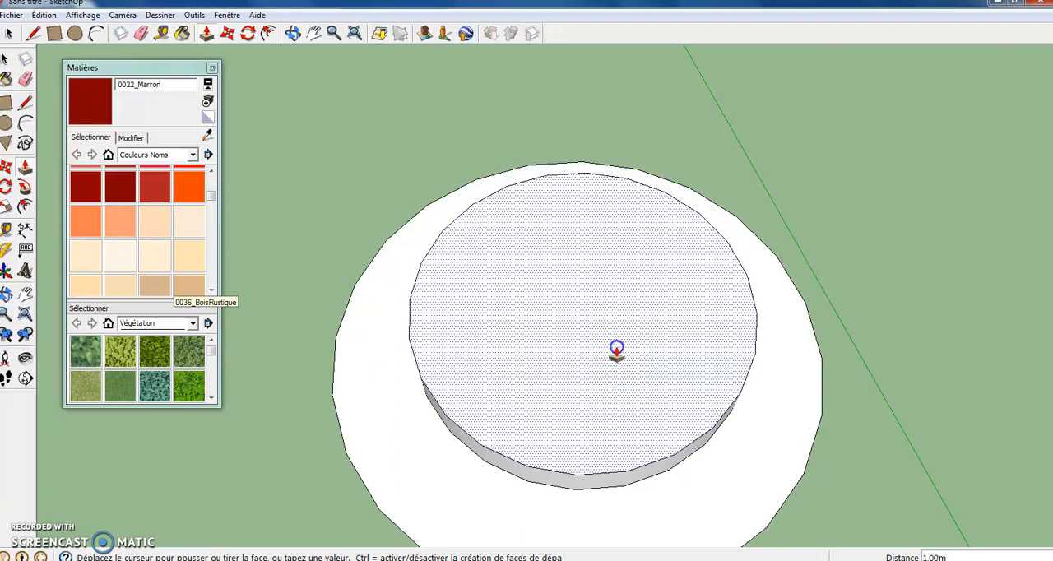
pyautogui.click(557, 200)
# - Paint the top face of the raised disc with the colour 0075_VertForêt
pyautogui.click(293, 33)
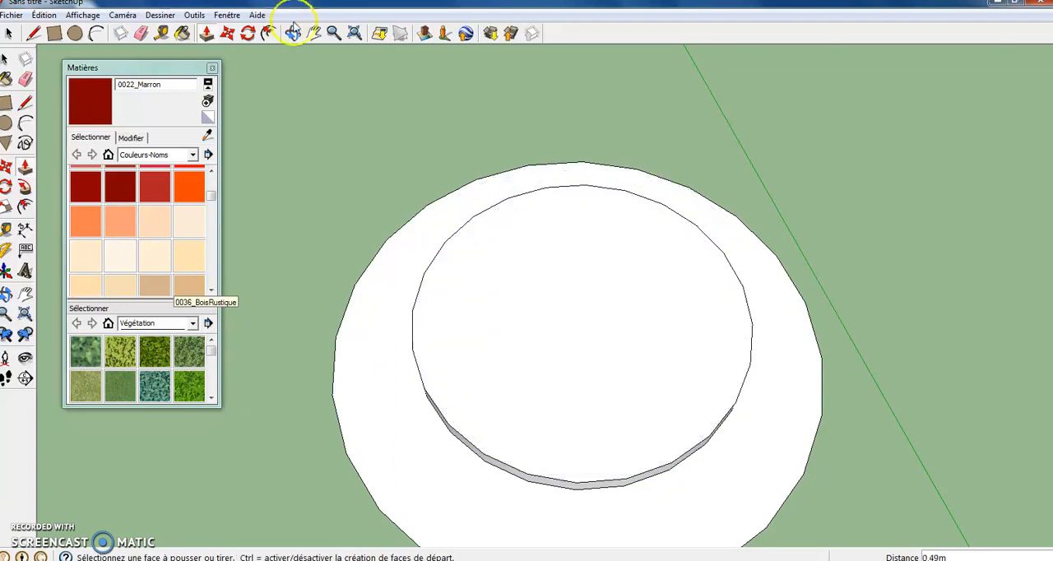
pyautogui.moveTo(442, 331); pyautogui.dragTo(535, 337)
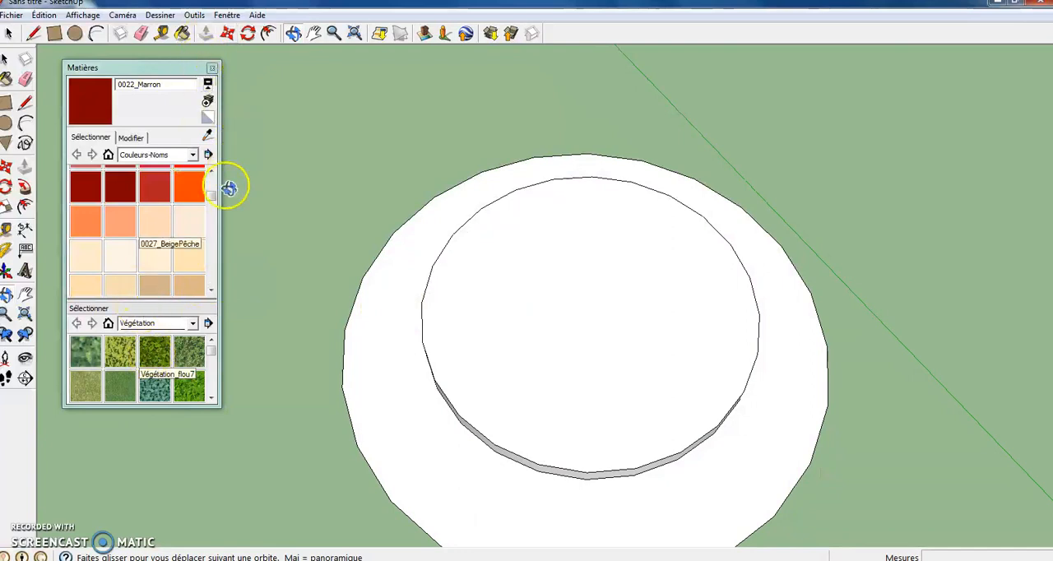
pyautogui.moveTo(214, 197); pyautogui.dragTo(214, 225)
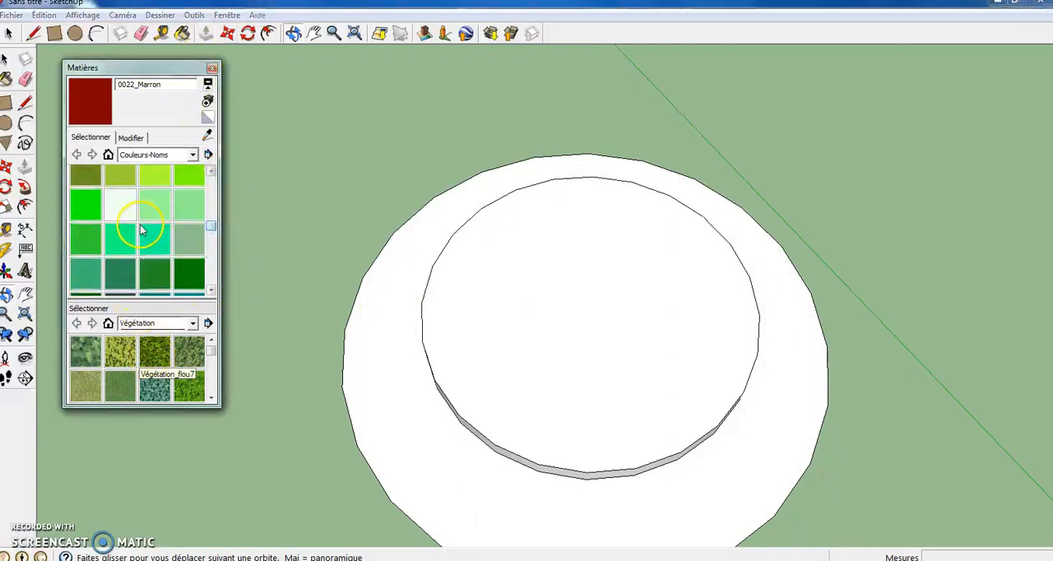
pyautogui.click(85, 209)
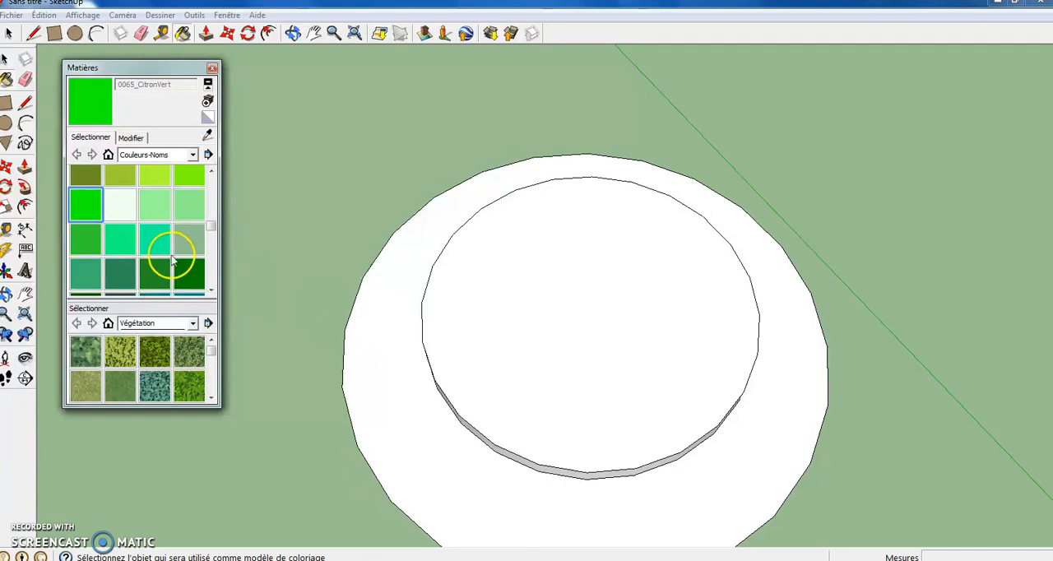
pyautogui.click(150, 241)
pyautogui.click(158, 275)
pyautogui.click(525, 379)
pyautogui.click(541, 415)
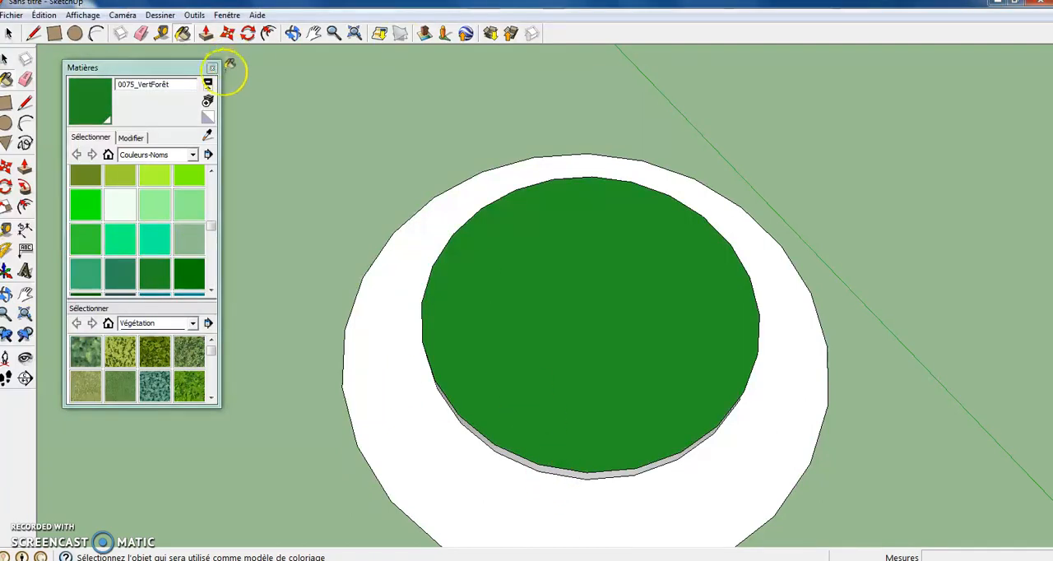
# - Paint the side of the raised disc with 0075_VertForêt, keeping the base circle white
pyautogui.click(483, 445)
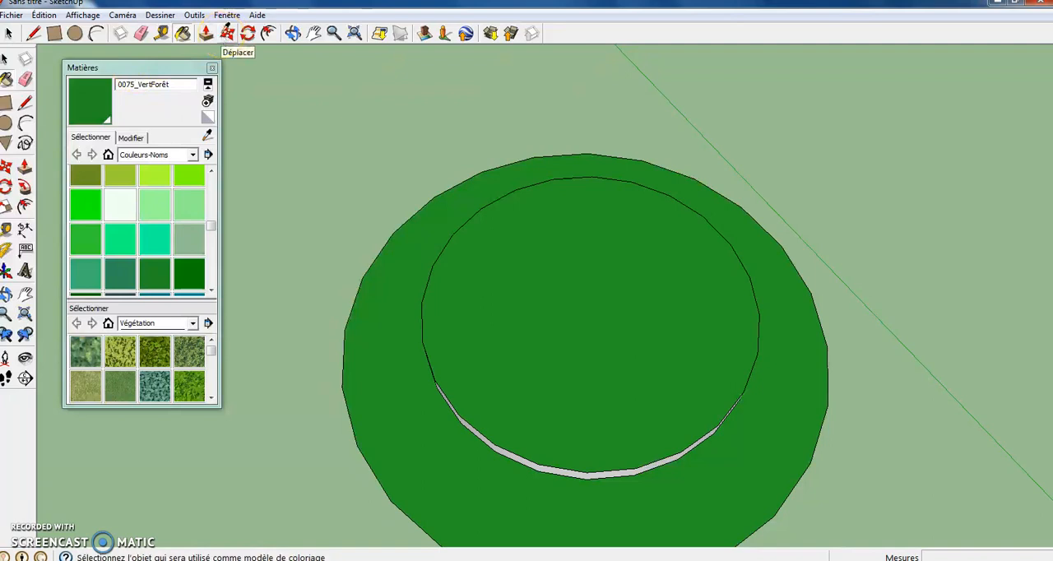
pyautogui.hotkey('ctrl', 'z')
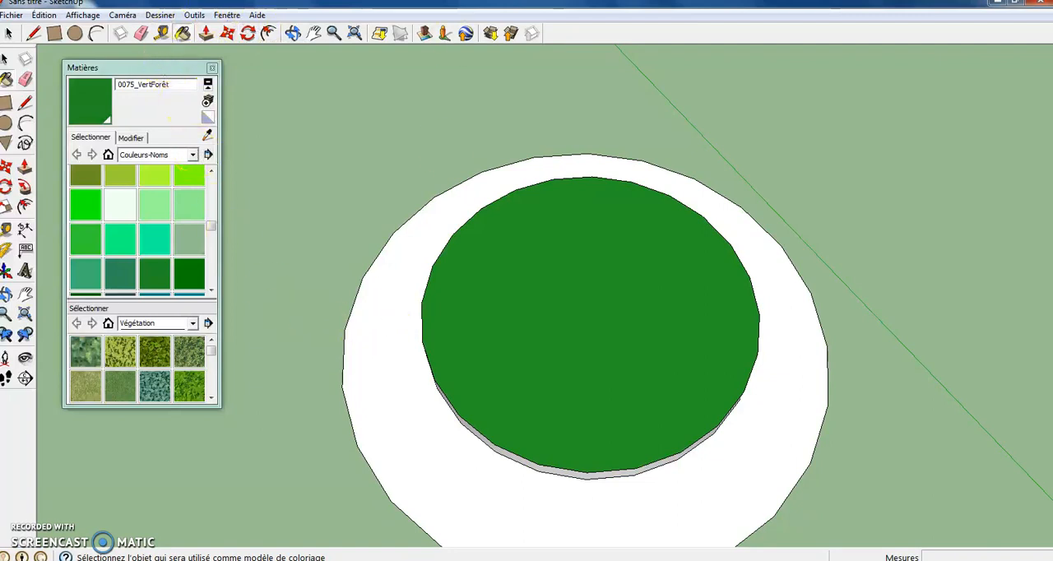
pyautogui.click(294, 37)
pyautogui.moveTo(420, 331); pyautogui.dragTo(506, 204)
pyautogui.click(6, 78)
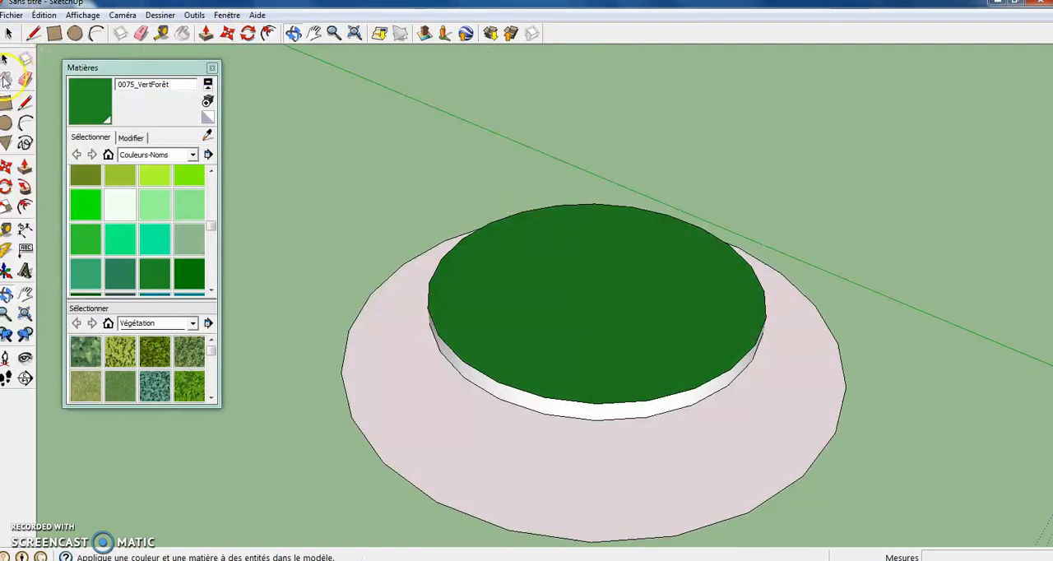
pyautogui.click(586, 409)
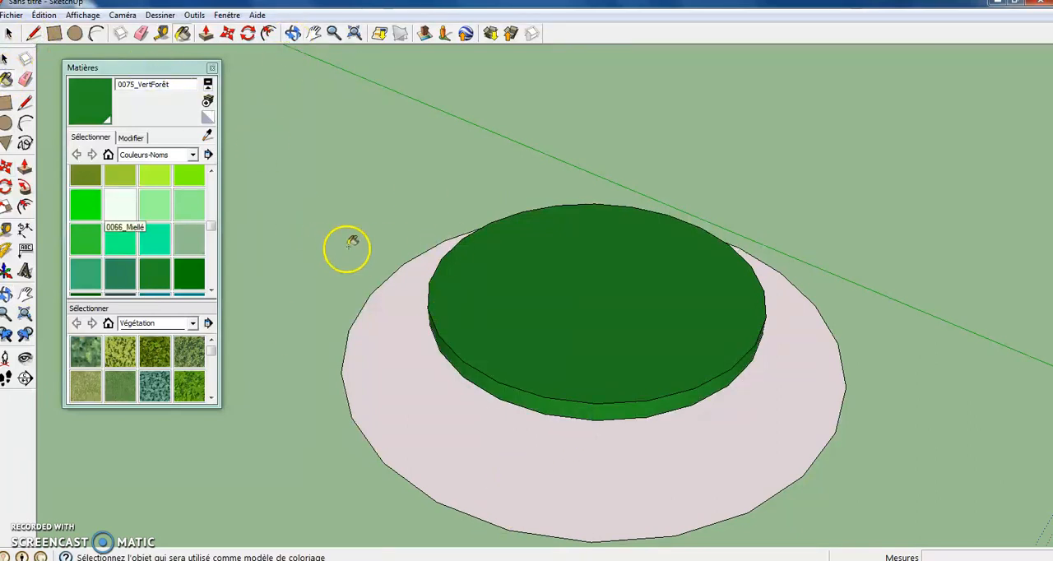
# - Draw a concentric circle of about 3.15 m radius on the green disc's top face
pyautogui.click(289, 33)
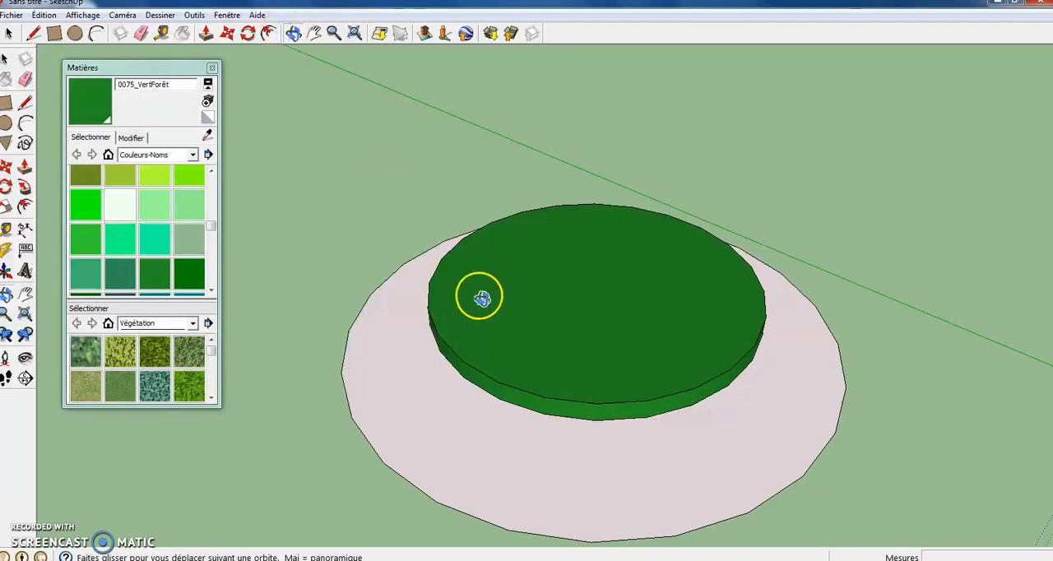
pyautogui.moveTo(484, 300); pyautogui.dragTo(535, 466)
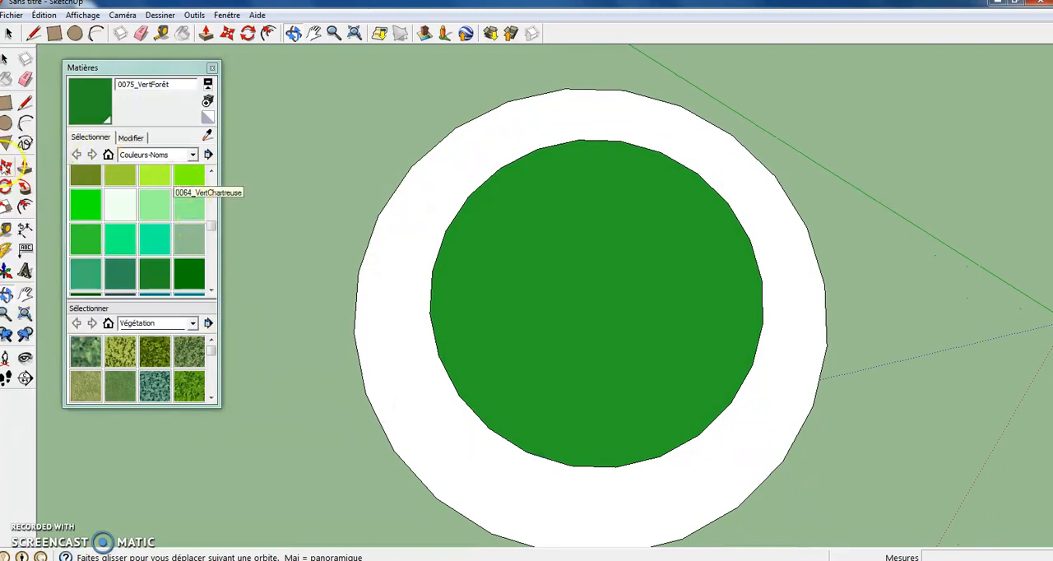
pyautogui.click(8, 123)
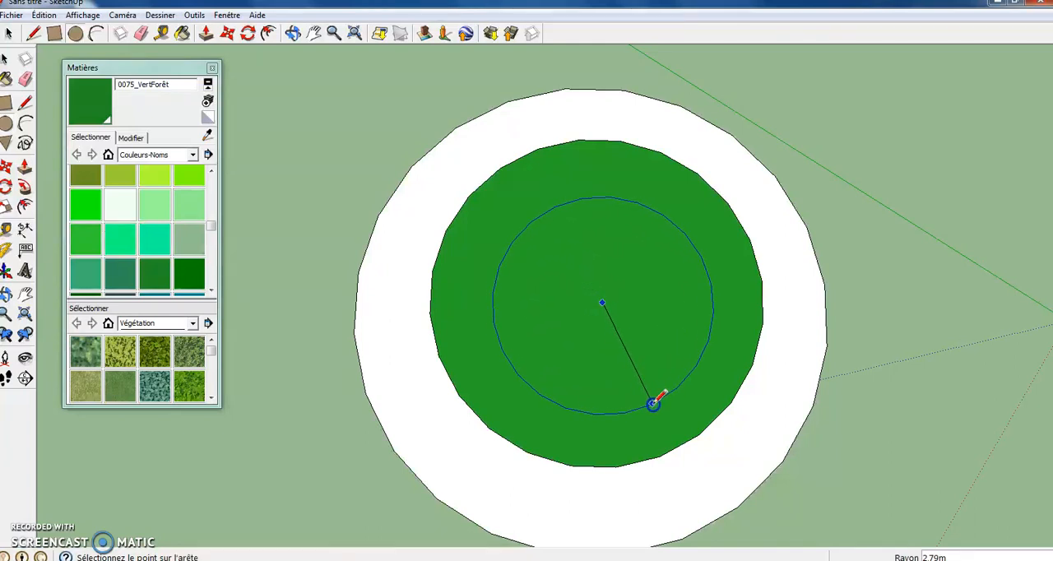
pyautogui.click(659, 417)
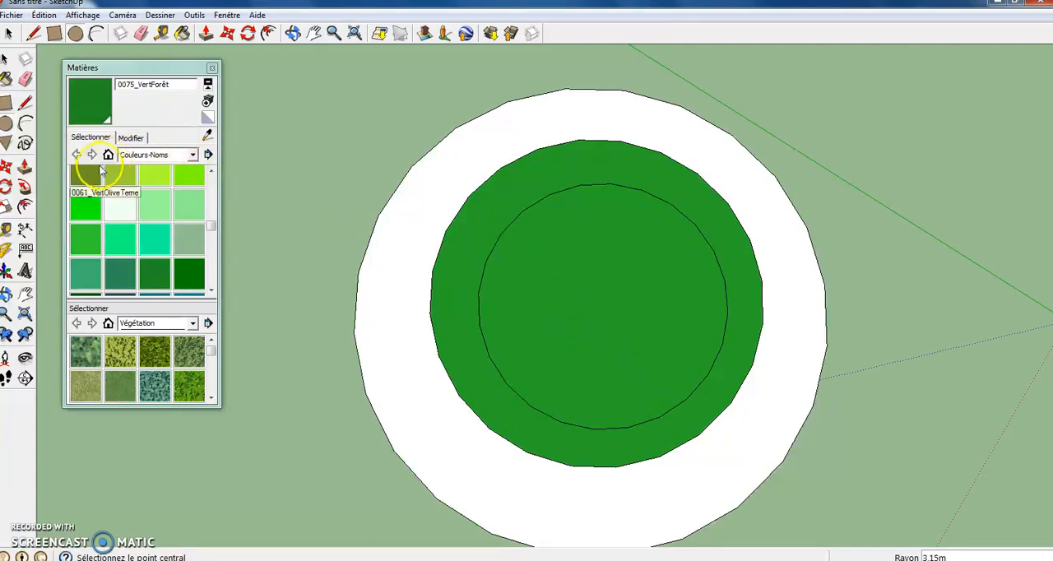
# - Push/Pull the inner circle on the green disc upward by about 0.62 m to form a second tier
pyautogui.click(23, 169)
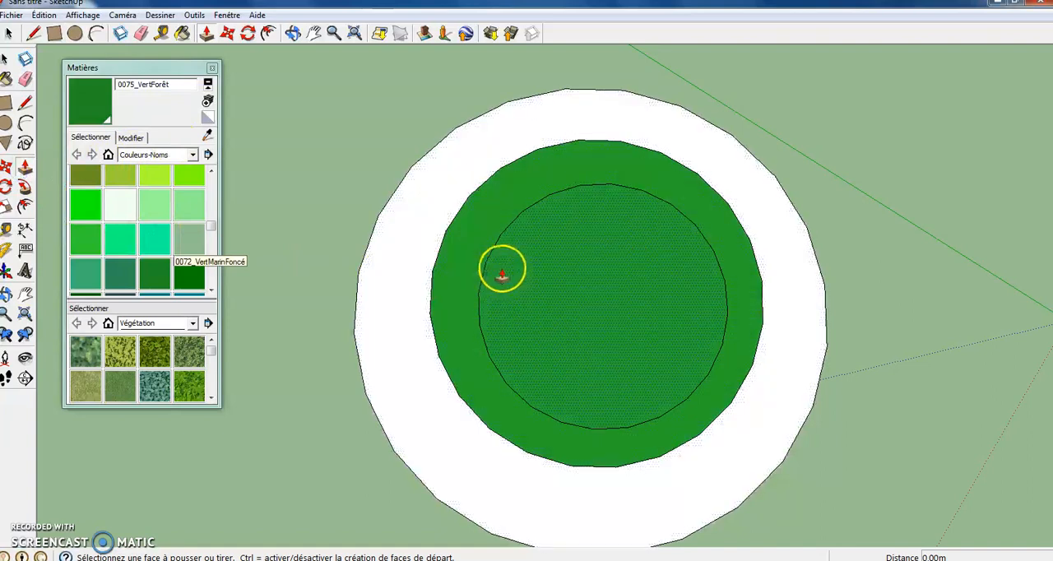
pyautogui.click(572, 289)
pyautogui.click(482, 200)
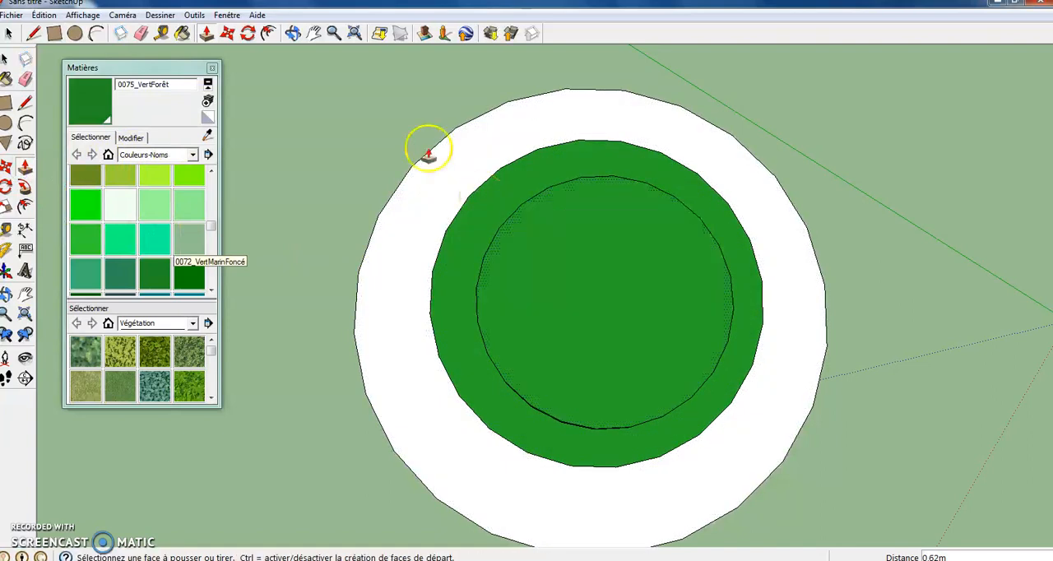
# - Draw a concentric circle of about 2.2 m radius on the second green tier and Push/Pull it upward by about 0.67 m
pyautogui.click(293, 34)
pyautogui.moveTo(536, 312); pyautogui.dragTo(610, 406)
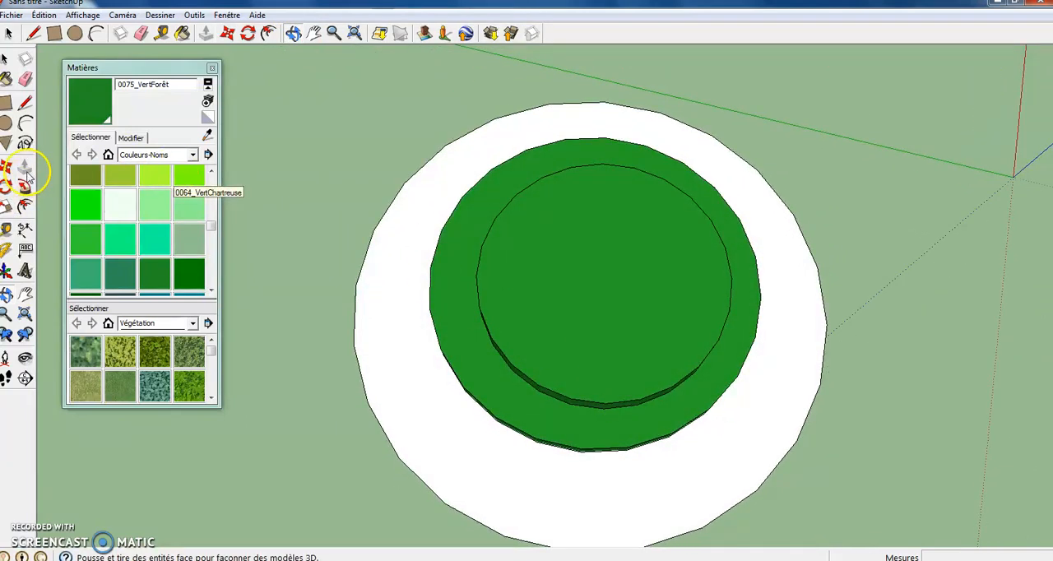
pyautogui.click(7, 123)
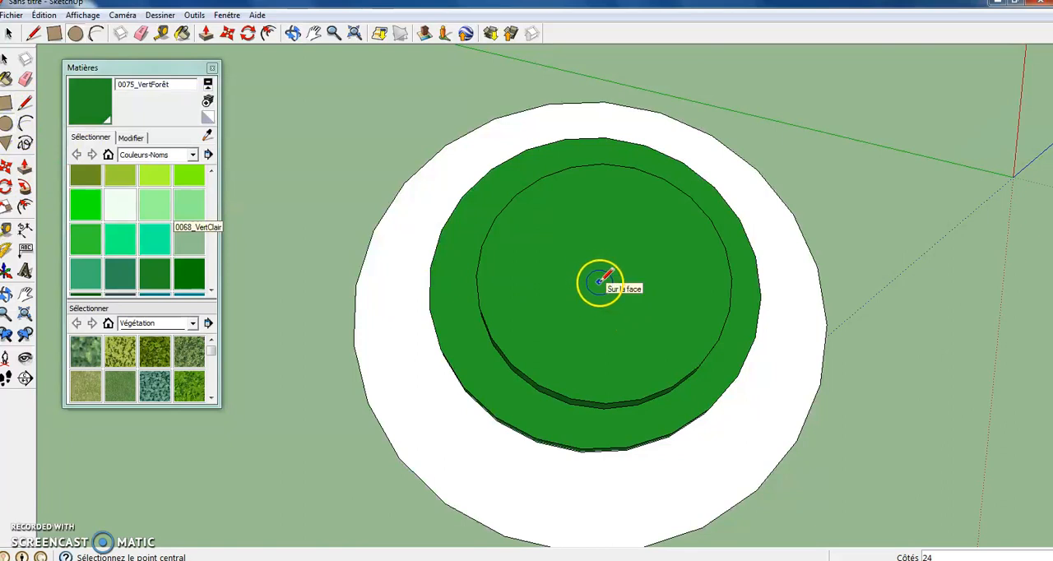
pyautogui.click(666, 345)
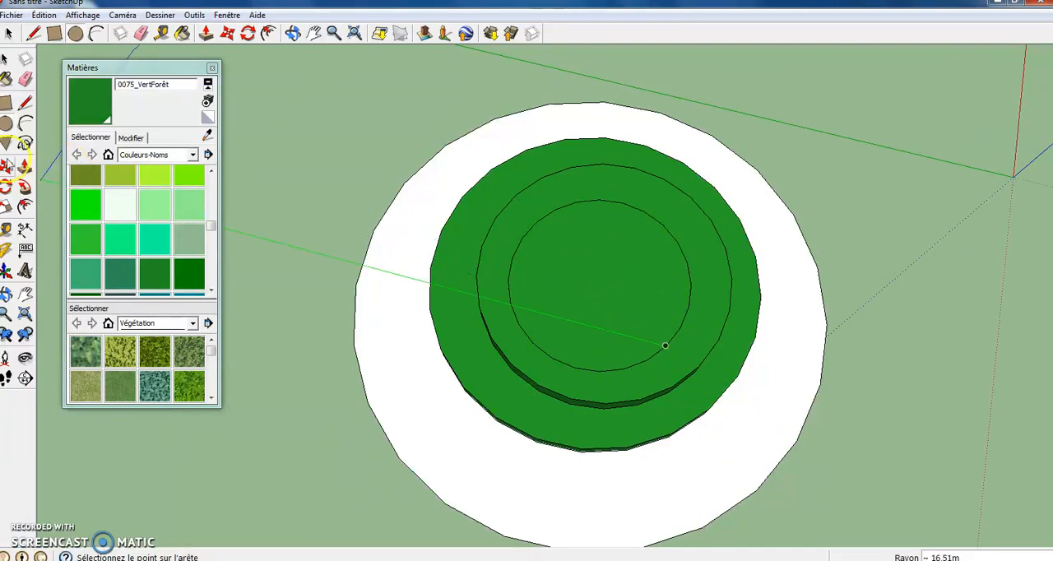
pyautogui.click(25, 167)
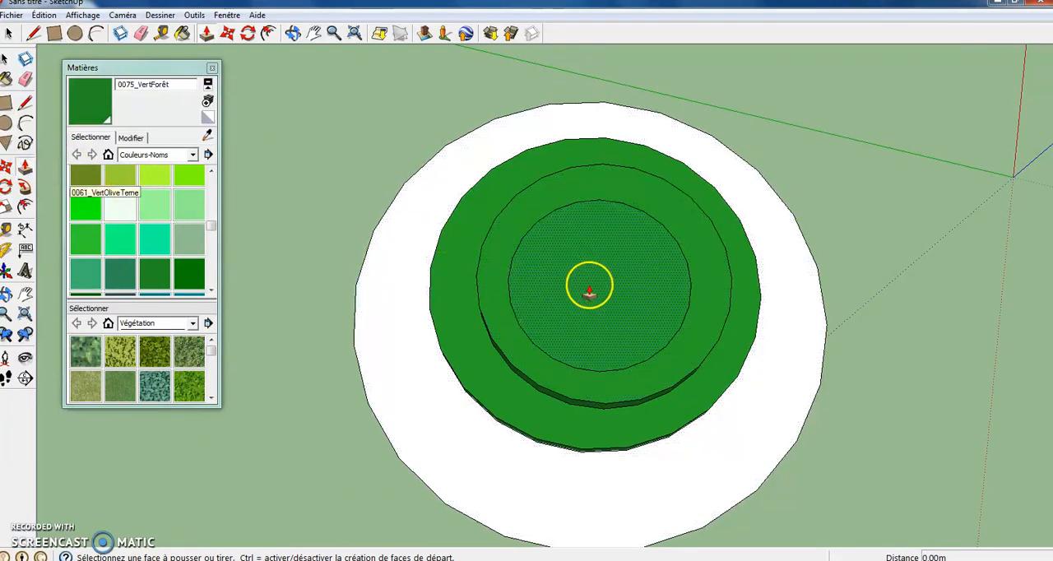
pyautogui.click(591, 285)
pyautogui.click(601, 280)
pyautogui.click(302, 36)
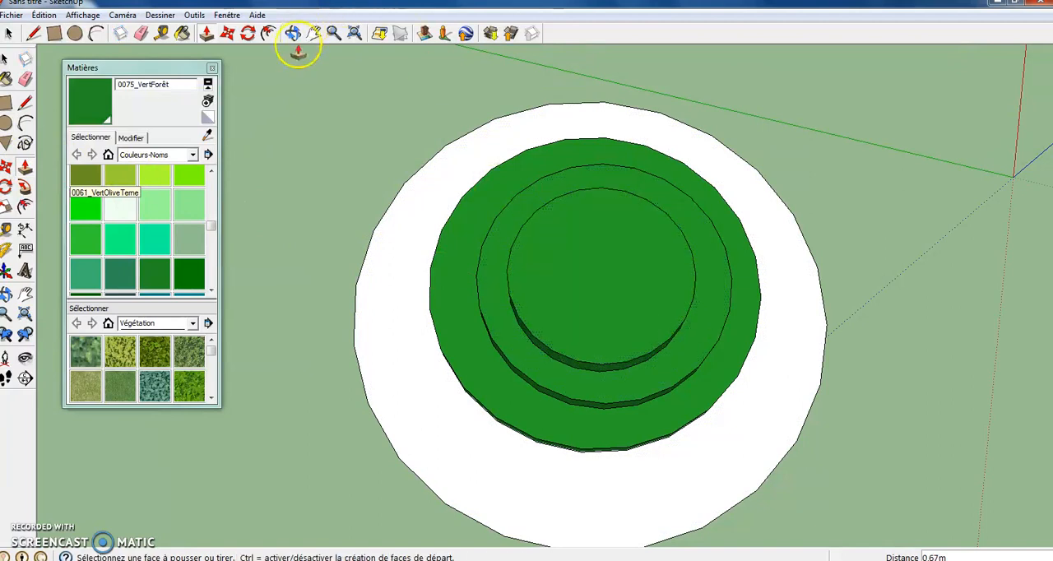
pyautogui.moveTo(526, 190); pyautogui.dragTo(642, 365)
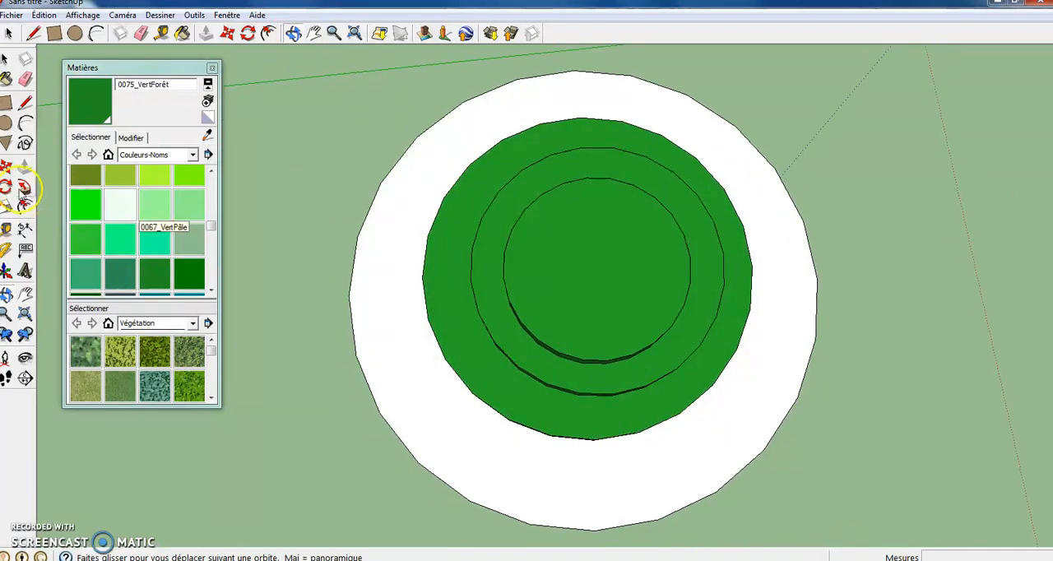
pyautogui.click(6, 123)
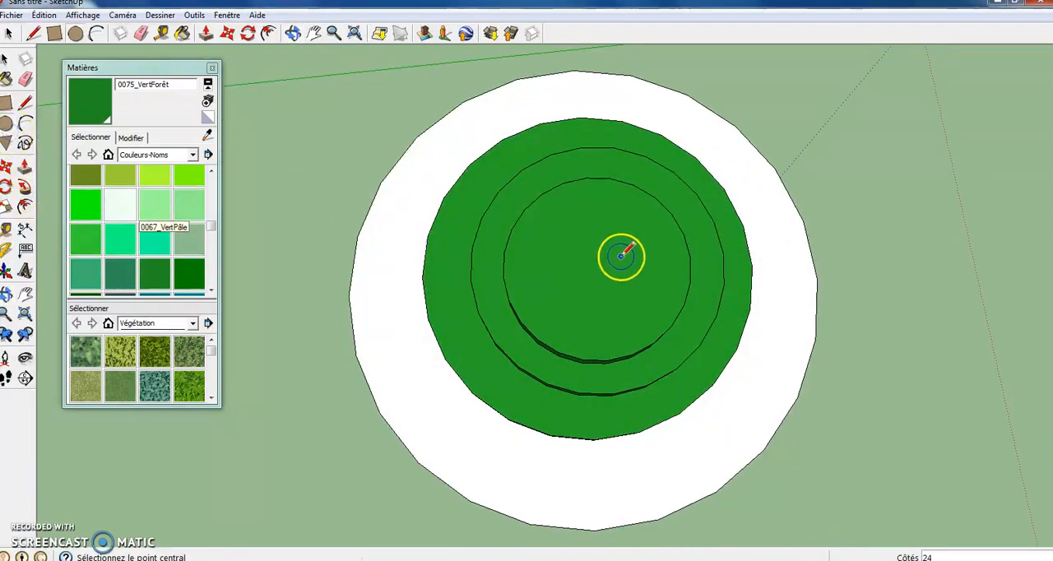
pyautogui.click(662, 298)
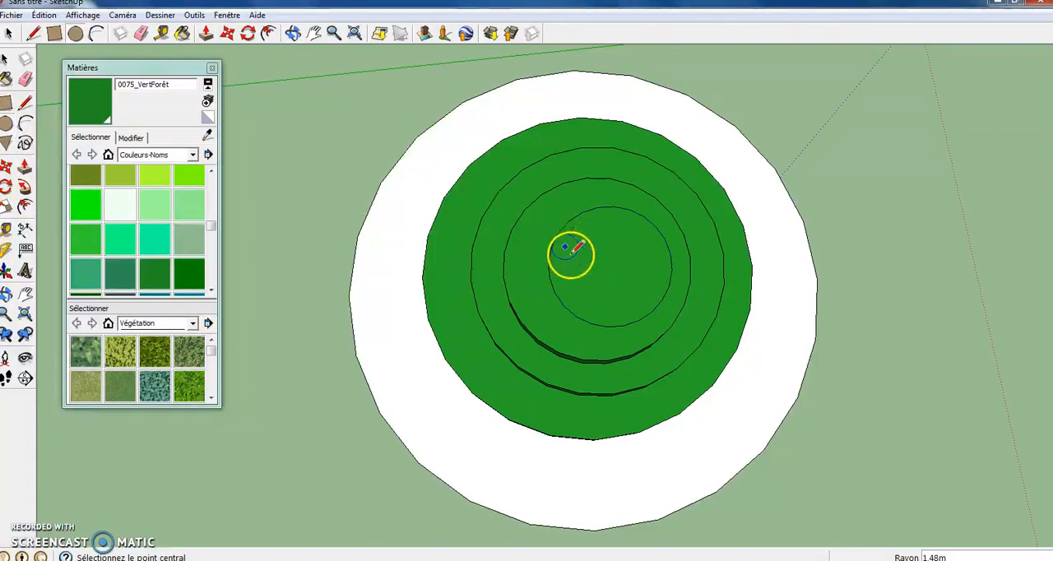
pyautogui.click(138, 33)
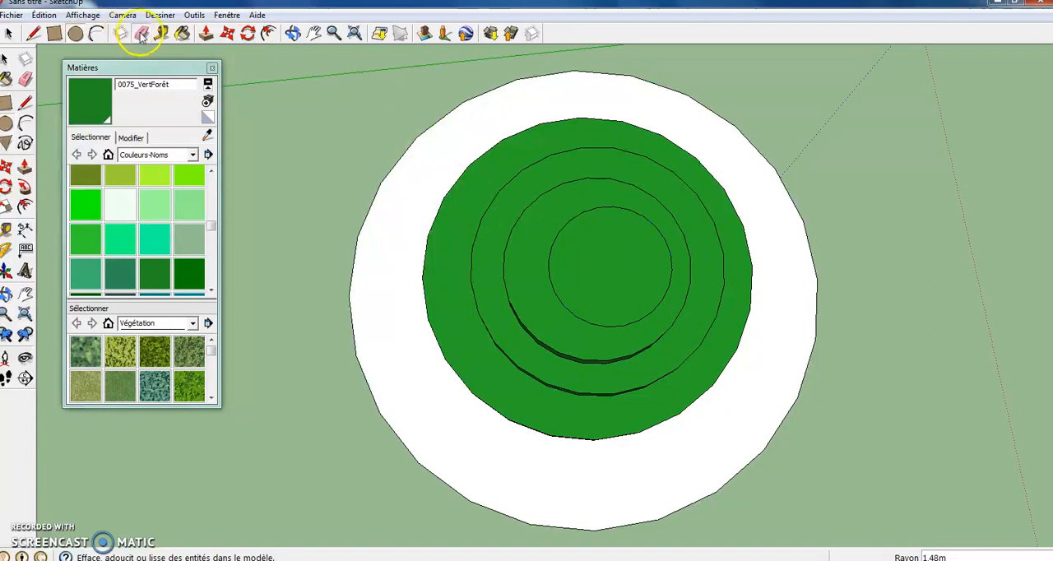
pyautogui.click(556, 295)
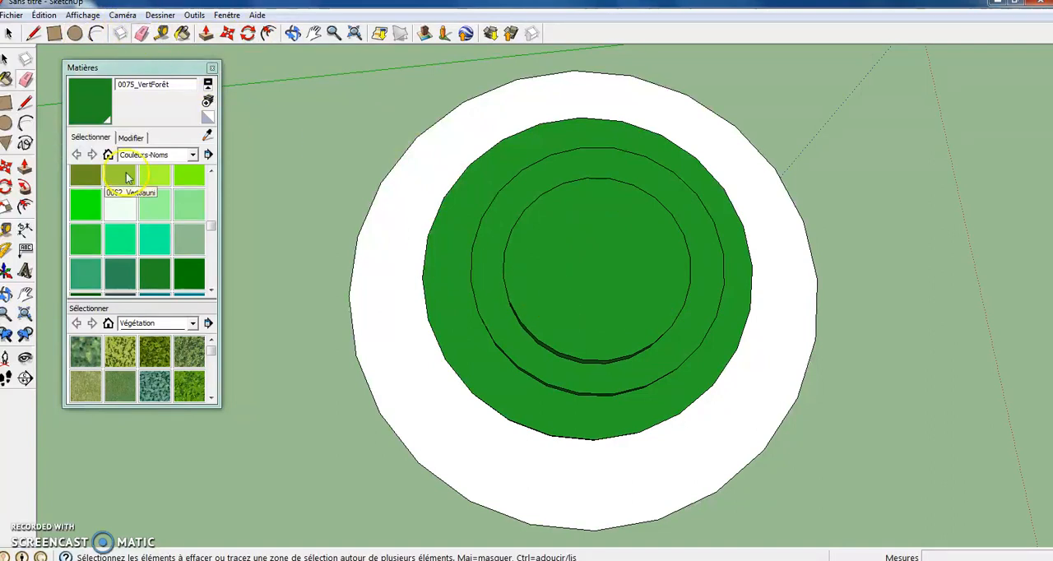
# - Draw a centred circle of about 1.7 m radius on the third green tier and Push/Pull it upward by about 0.42 m
pyautogui.click(5, 123)
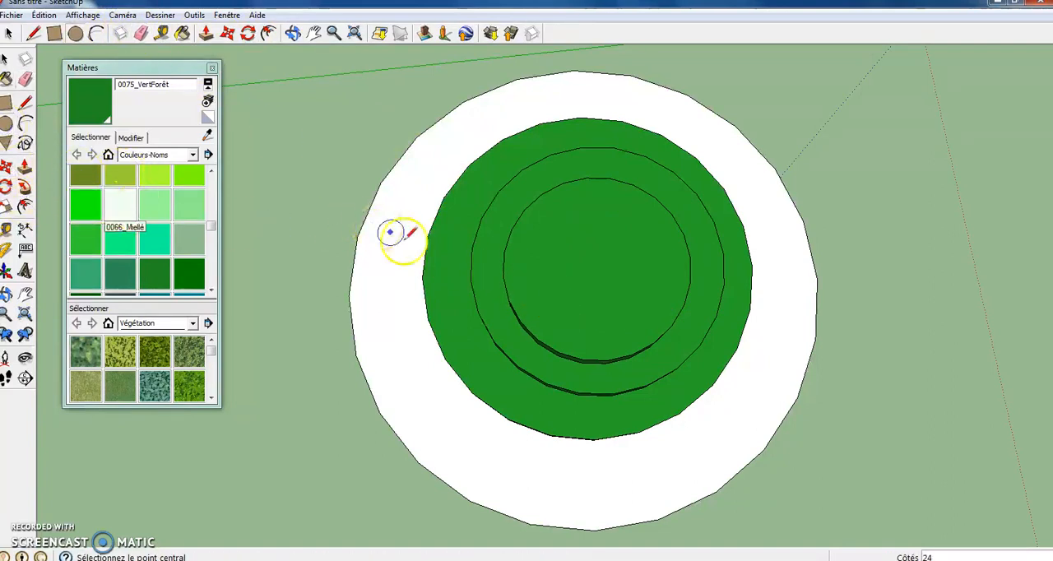
pyautogui.click(592, 263)
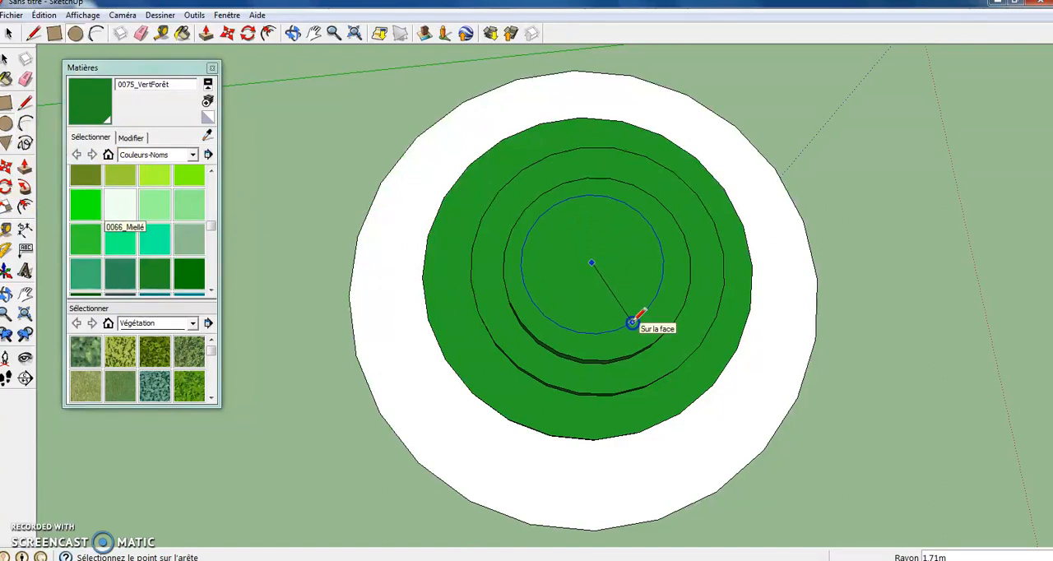
pyautogui.click(25, 164)
pyautogui.click(576, 259)
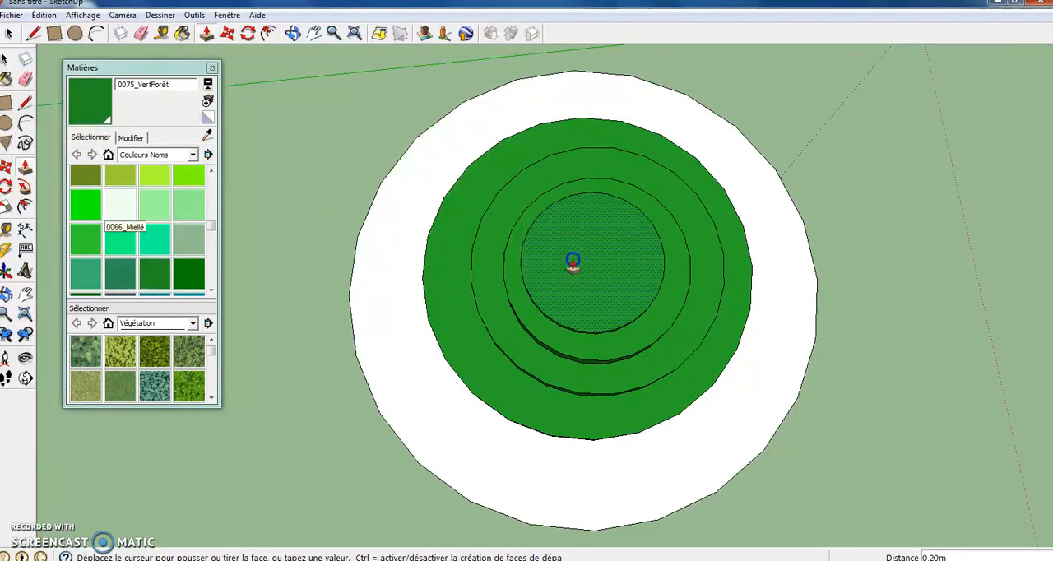
pyautogui.click(568, 260)
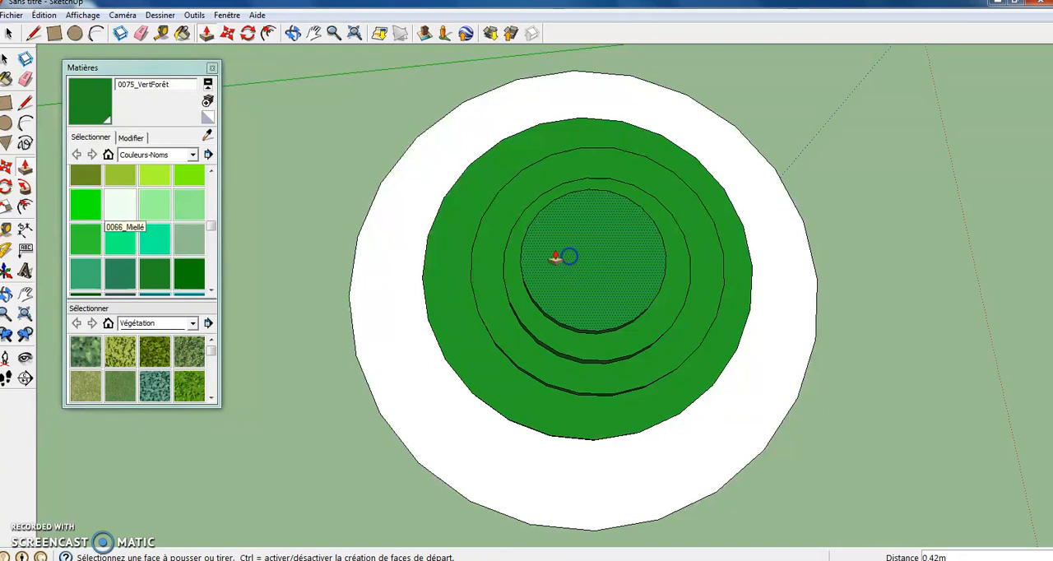
# - Draw a circle at the centre of the base's underside and Push/Pull it by about 1.13 m for the trunk
pyautogui.click(292, 33)
pyautogui.moveTo(590, 202); pyautogui.dragTo(672, 148)
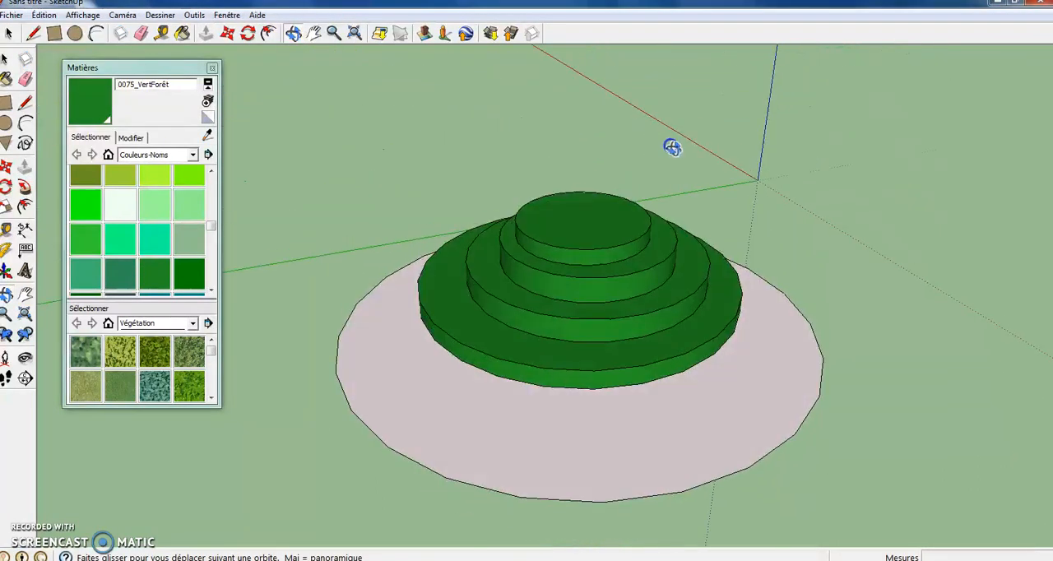
pyautogui.moveTo(641, 354); pyautogui.dragTo(705, 186)
pyautogui.moveTo(689, 370); pyautogui.dragTo(625, 359)
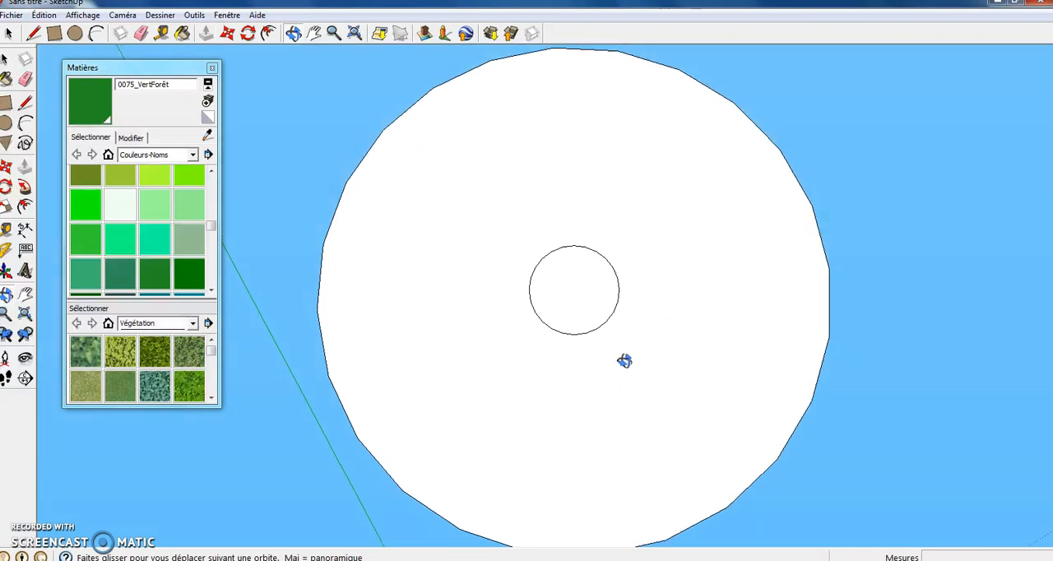
pyautogui.click(5, 123)
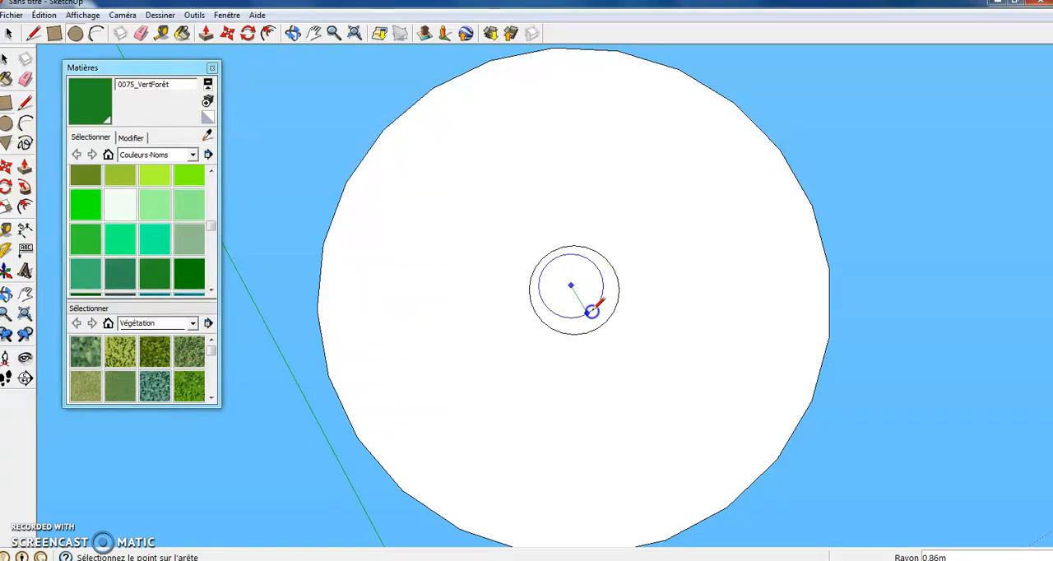
pyautogui.click(24, 168)
pyautogui.click(546, 279)
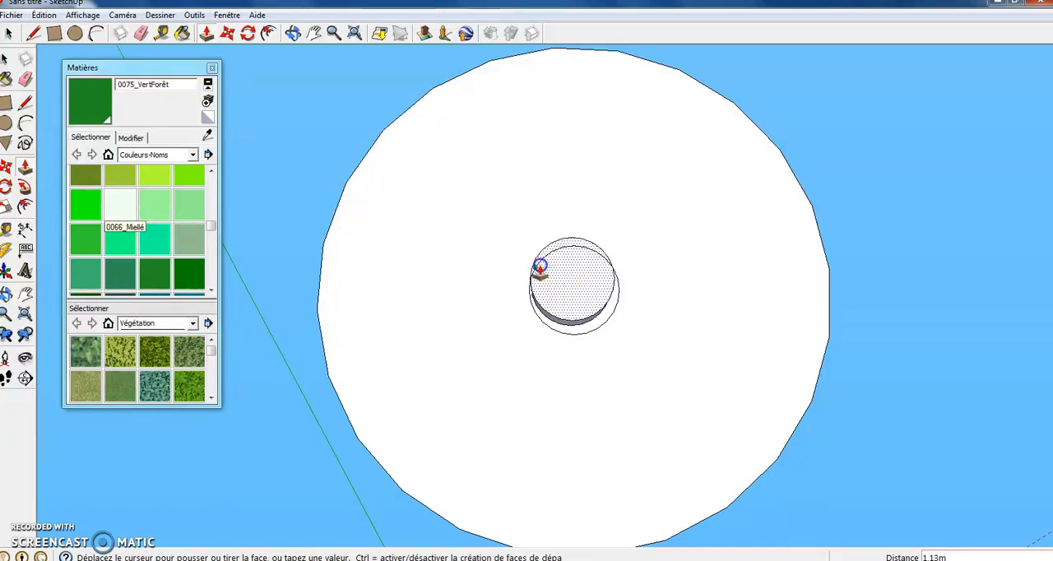
pyautogui.click(538, 264)
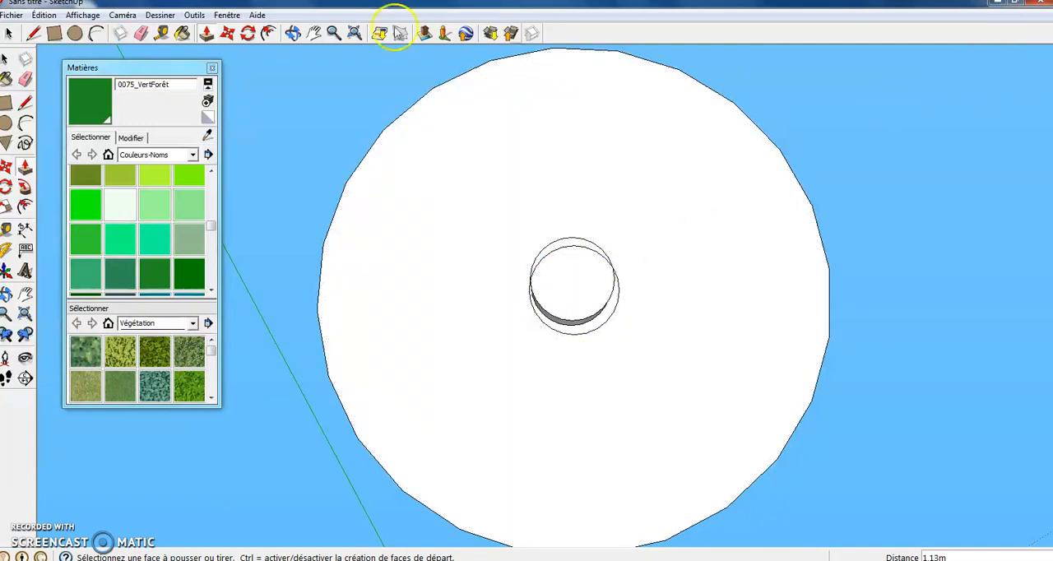
# - Paint the white trunk between the base and the green tiers with 0022_Marron
pyautogui.click(293, 33)
pyautogui.moveTo(425, 129); pyautogui.dragTo(683, 384)
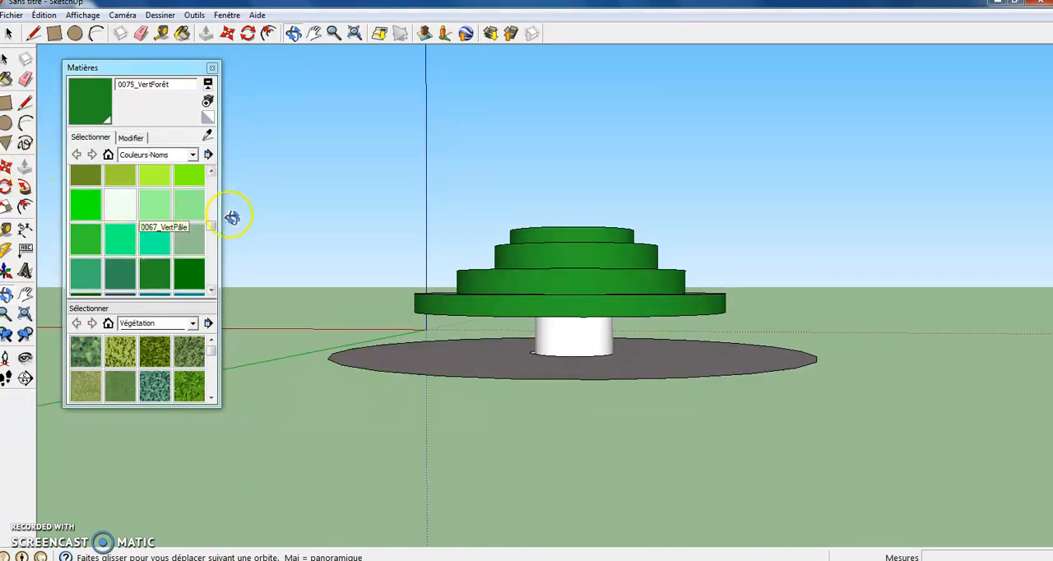
pyautogui.moveTo(211, 232); pyautogui.dragTo(210, 196)
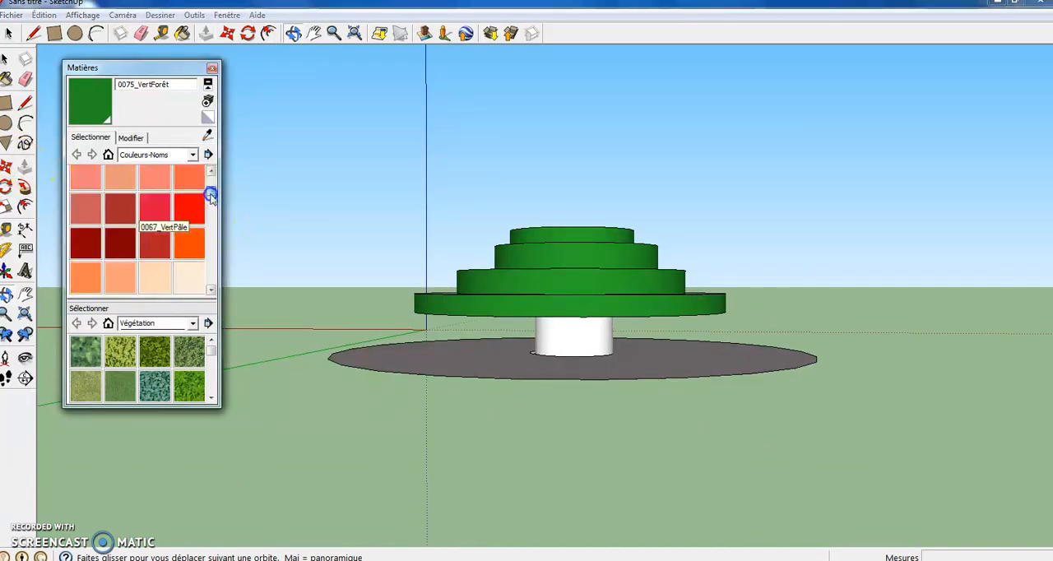
pyautogui.click(120, 242)
pyautogui.click(553, 338)
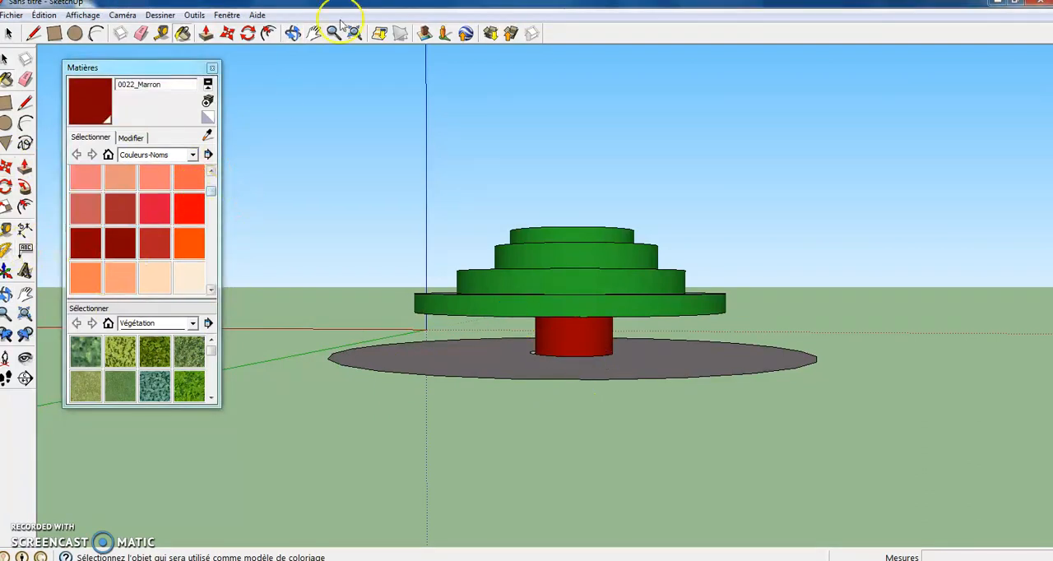
# - Draw a concentric circle of about 1.35 m radius on the fourth green tier and Push/Pull it upward by about 0.88 m
pyautogui.click(288, 33)
pyautogui.moveTo(563, 318); pyautogui.dragTo(639, 307)
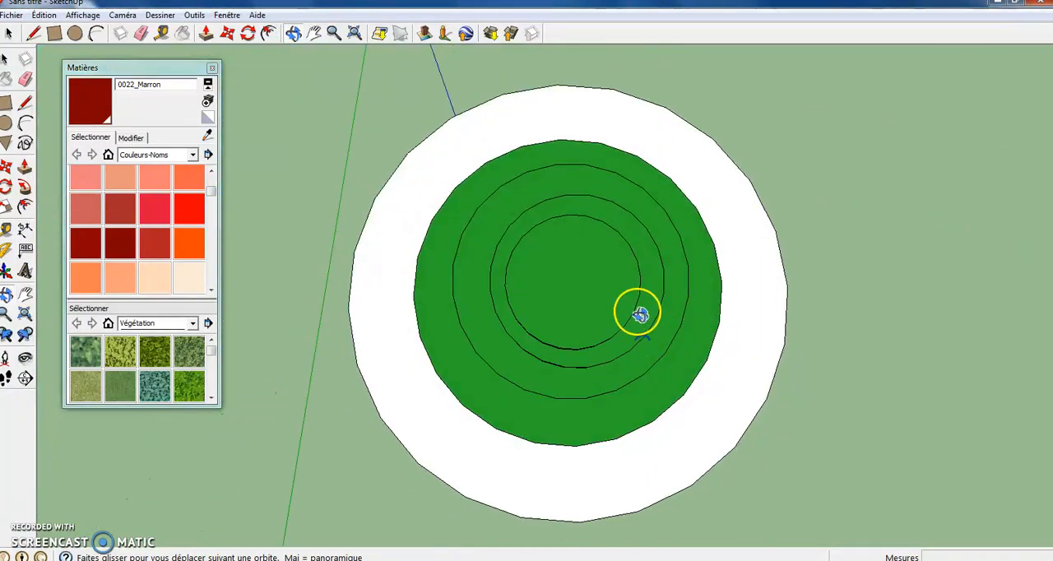
pyautogui.click(6, 122)
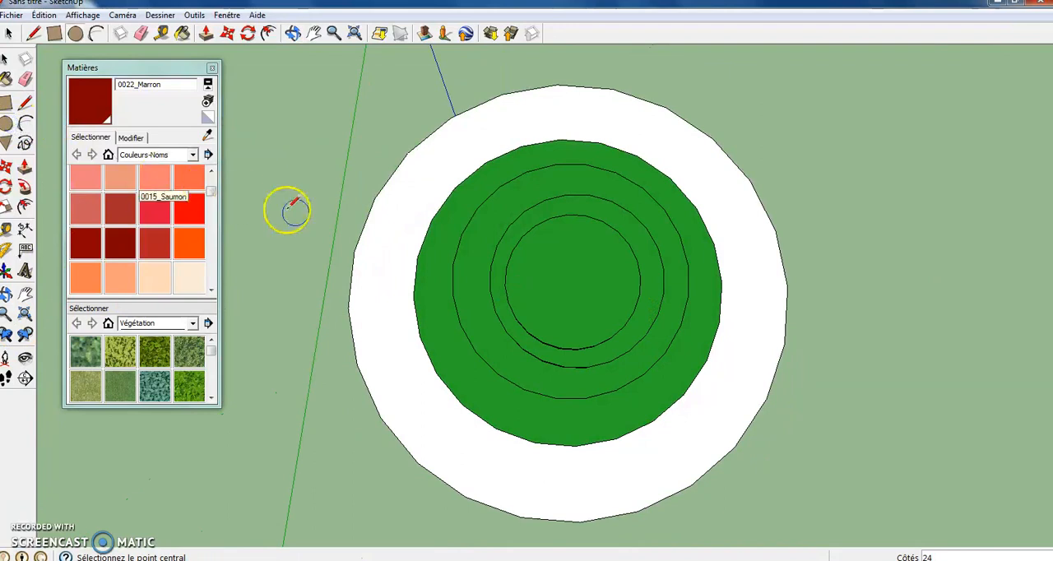
pyautogui.click(573, 281)
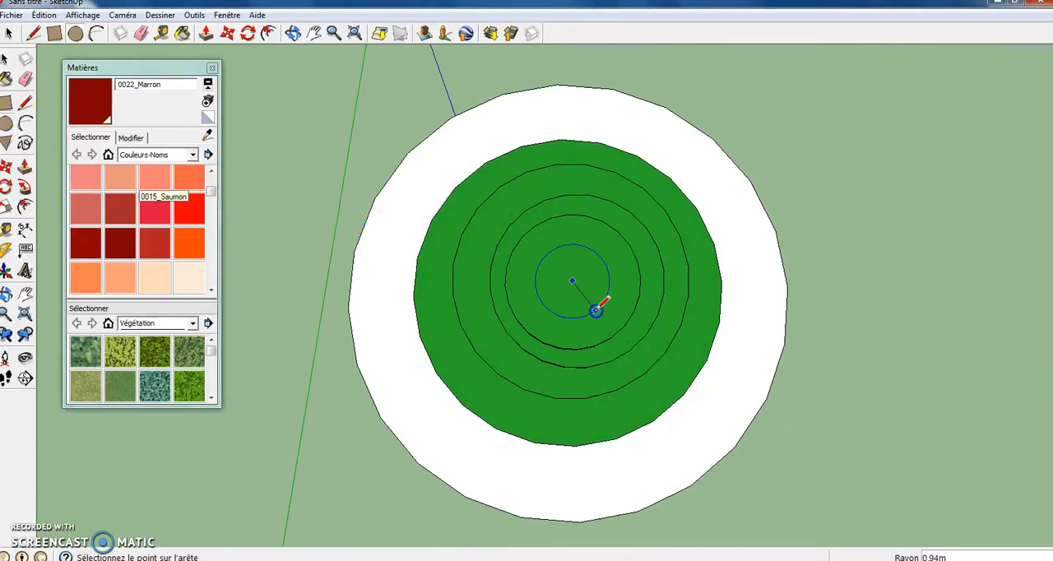
pyautogui.click(535, 326)
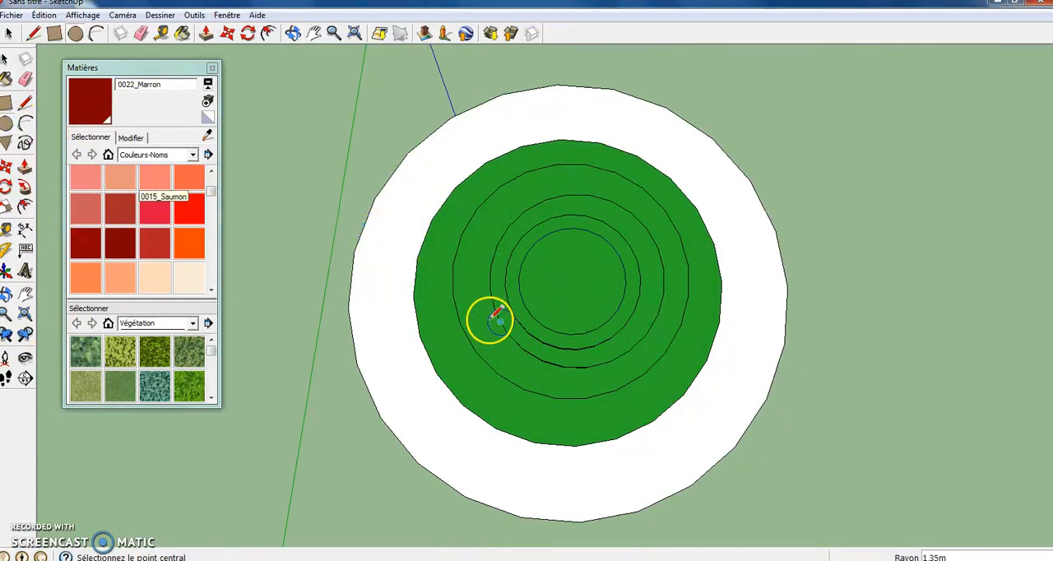
pyautogui.click(25, 166)
pyautogui.click(572, 269)
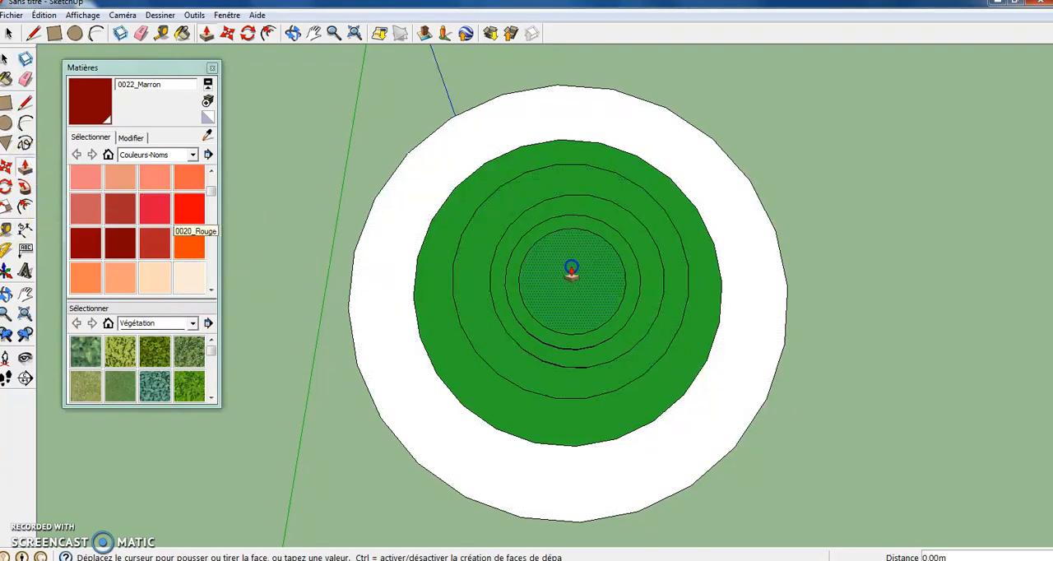
pyautogui.click(567, 263)
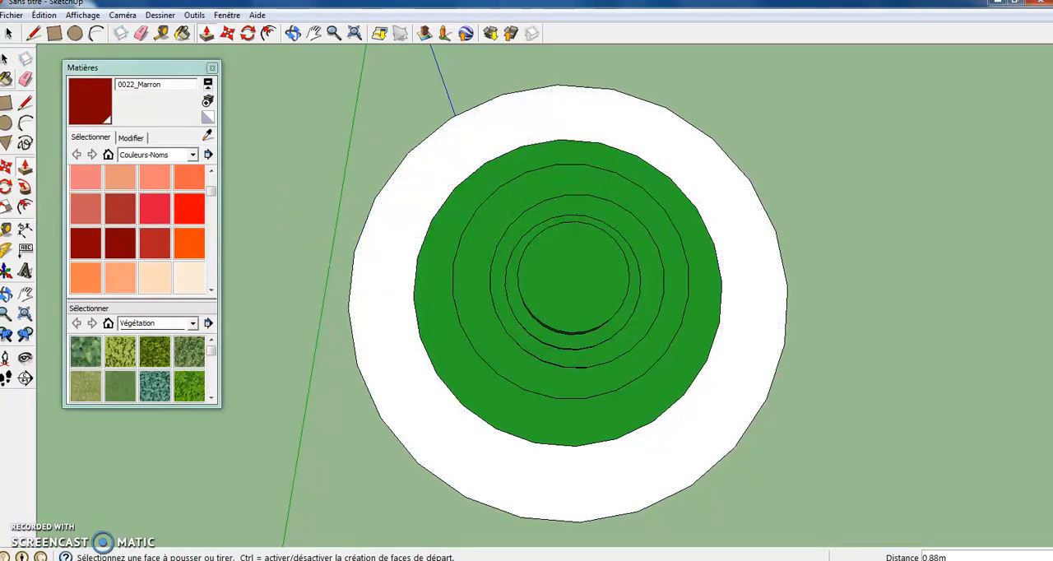
# - Draw a concentric circle of about 0.92 m radius on the fifth green tier and Push/Pull it upward by about 0.57 m
pyautogui.click(6, 123)
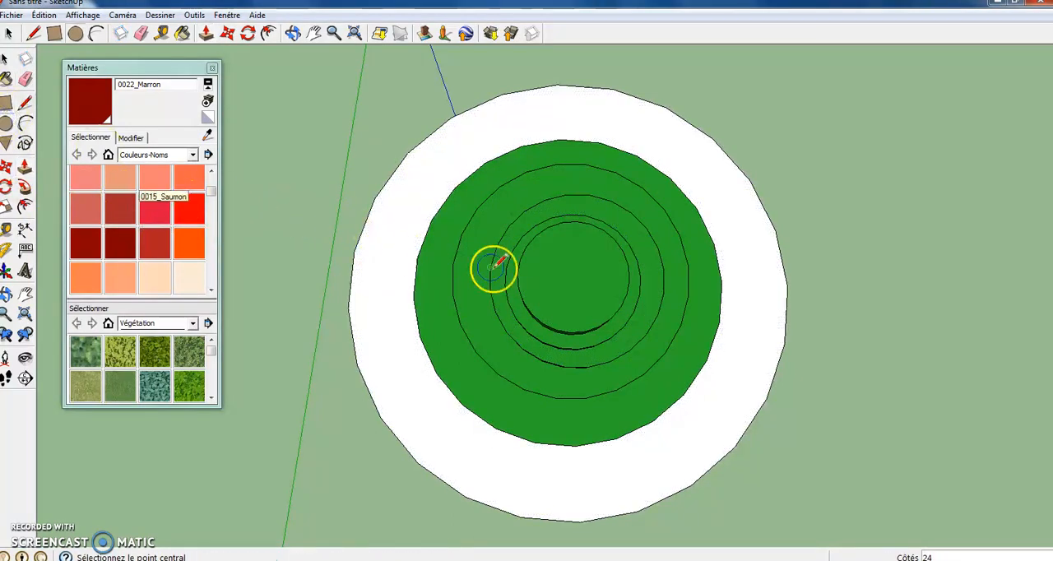
pyautogui.click(575, 279)
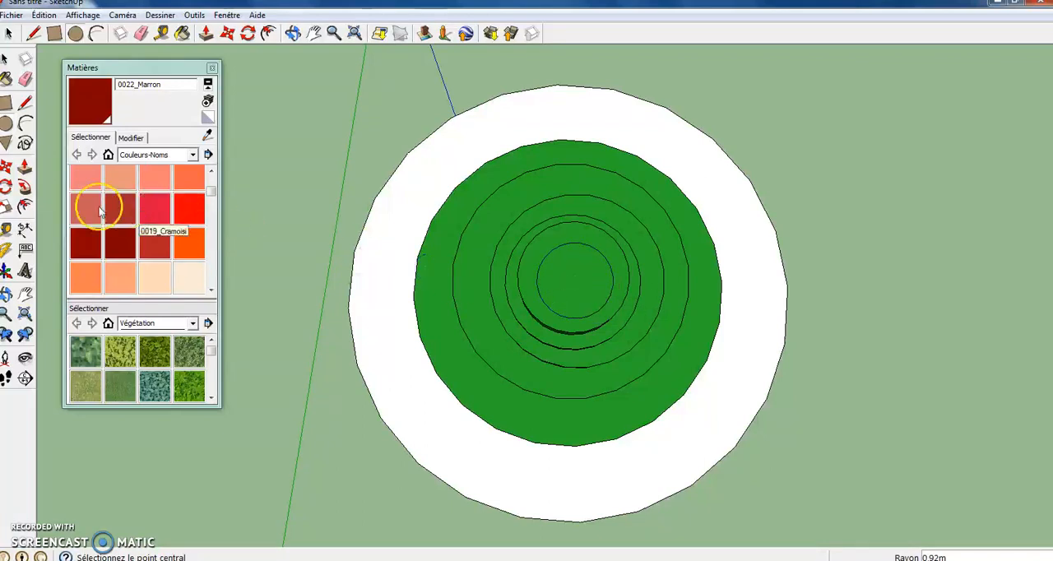
pyautogui.click(25, 166)
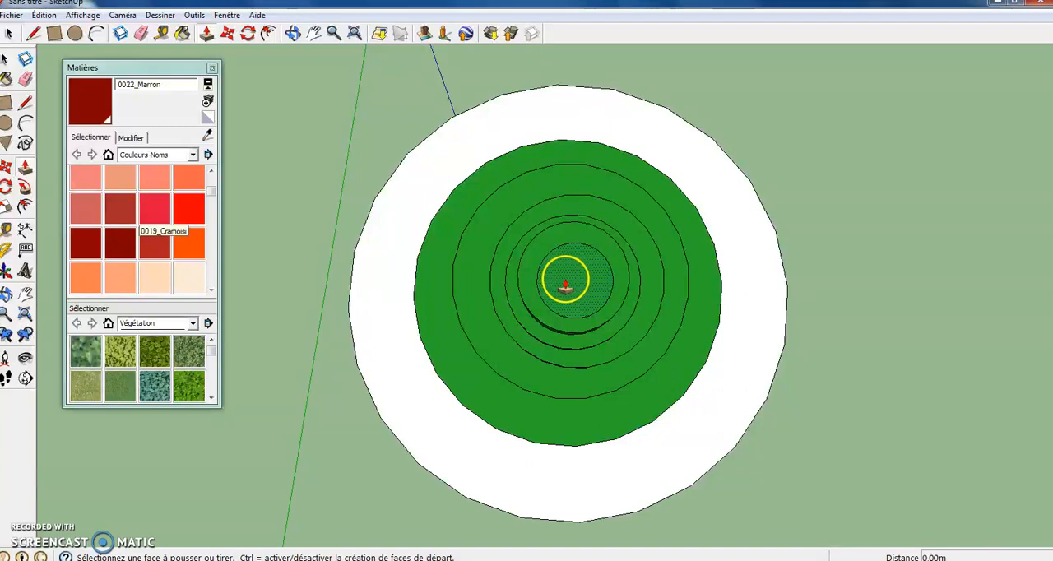
pyautogui.click(566, 278)
pyautogui.click(565, 278)
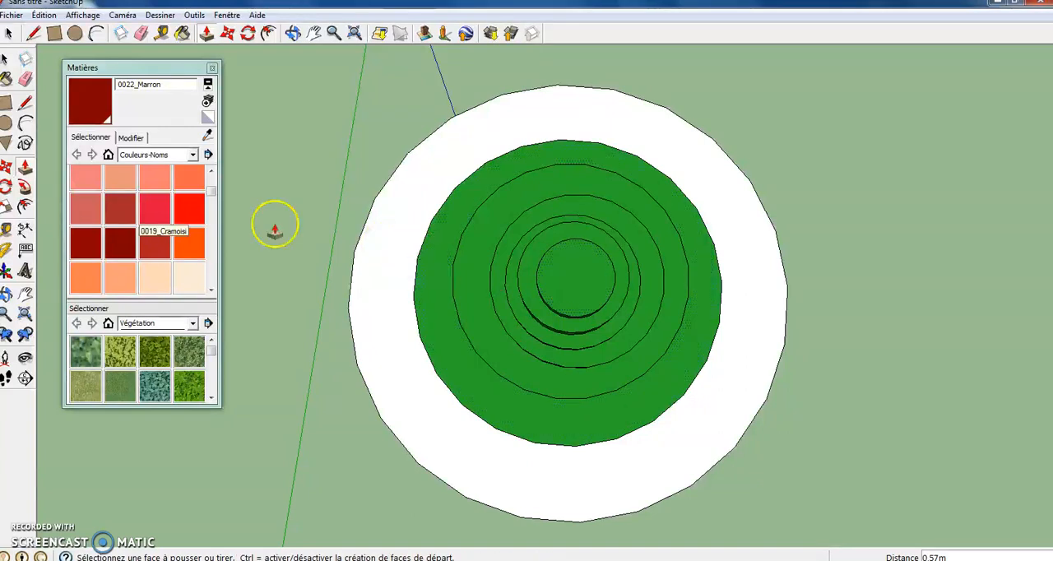
# - Draw a concentric circle of about 0.62 m radius on the sixth green tier and Push/Pull it upward by about 0.60 m
pyautogui.click(8, 125)
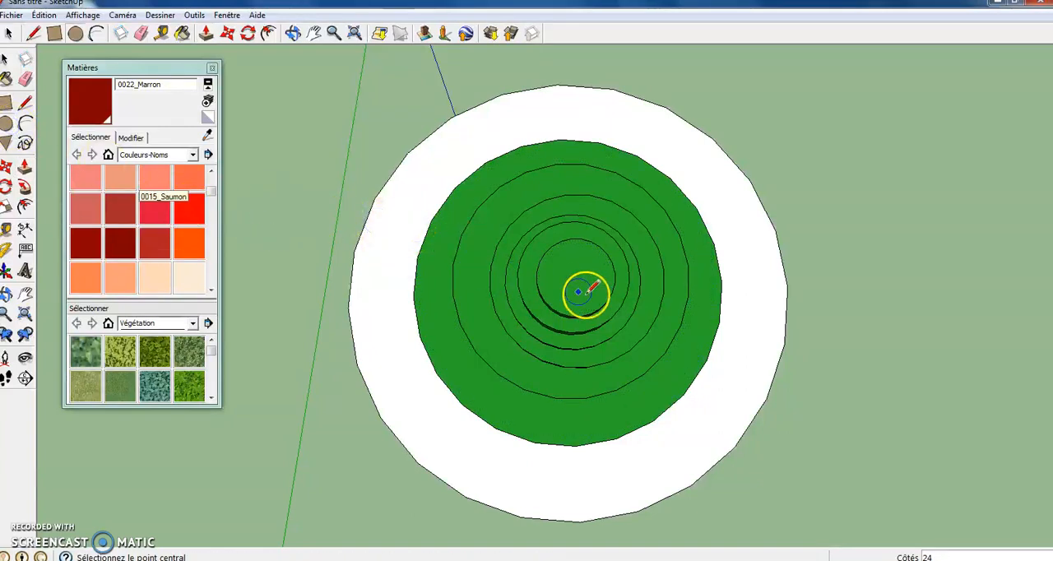
pyautogui.click(580, 279)
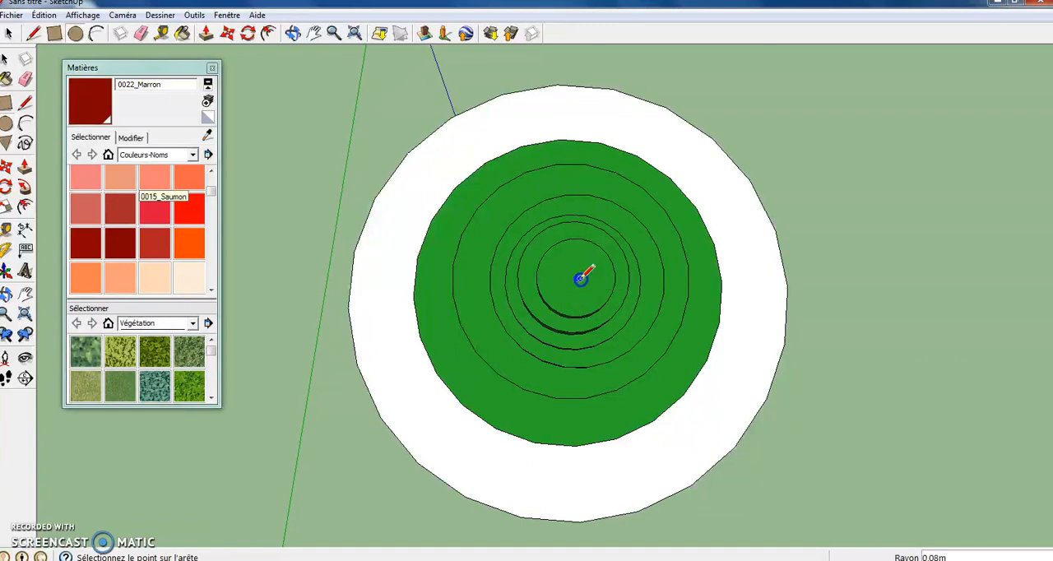
pyautogui.click(590, 300)
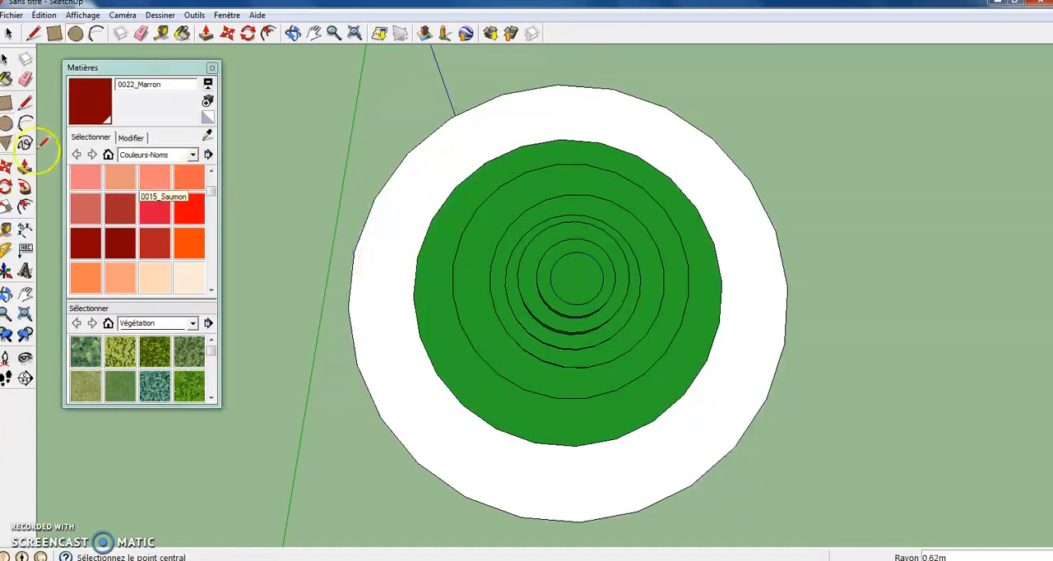
pyautogui.click(26, 169)
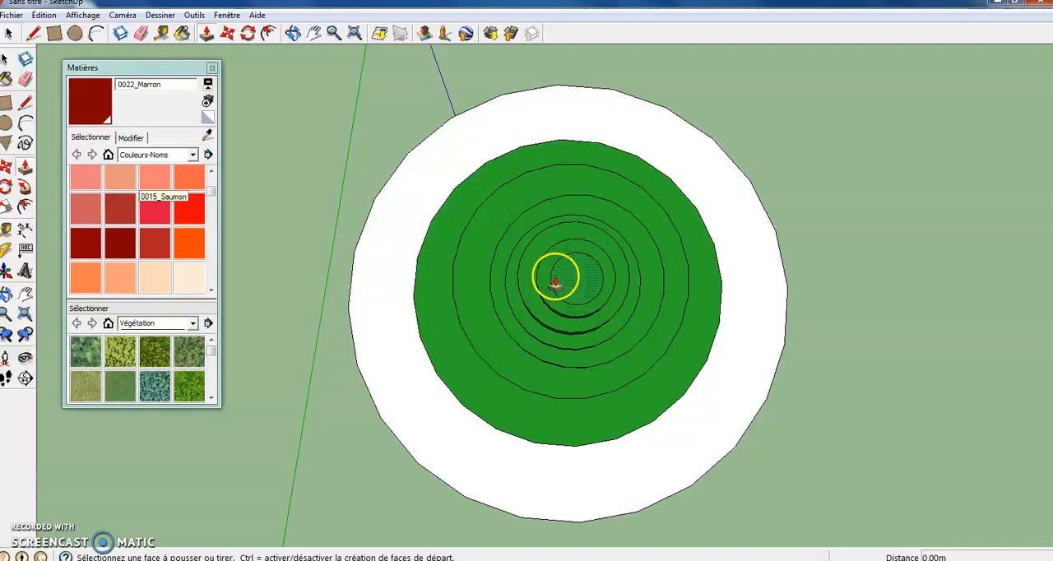
pyautogui.click(559, 278)
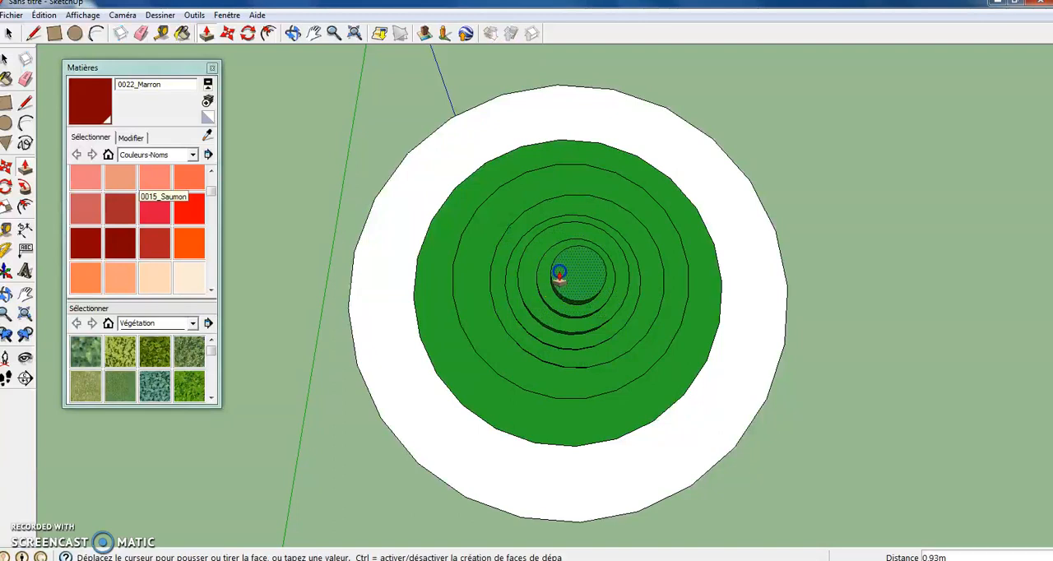
pyautogui.click(559, 278)
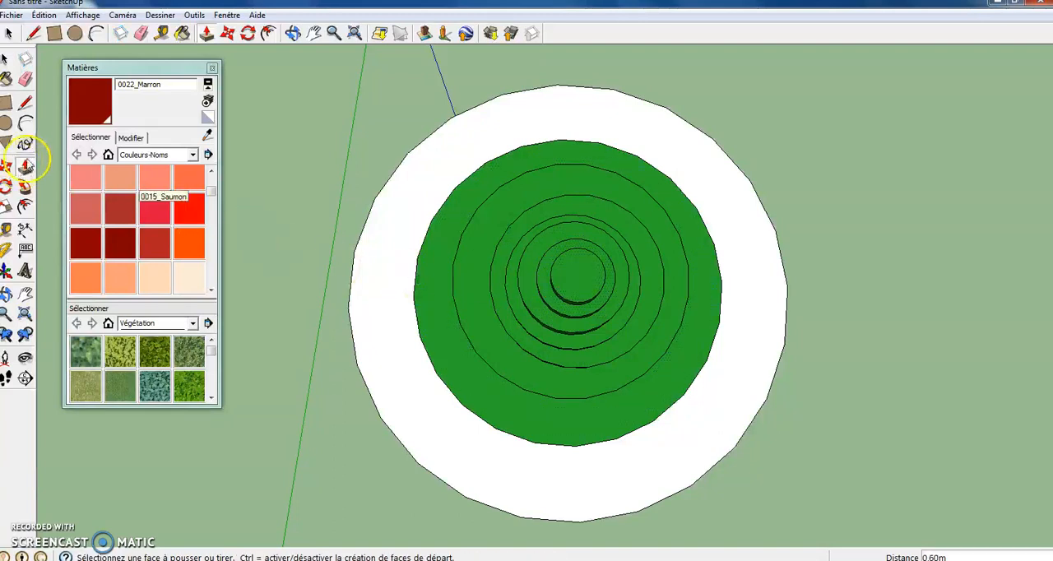
# - Draw a concentric circle of about 0.35 m radius on the seventh green tier and Push/Pull it upward by about 0.57 m
pyautogui.click(5, 124)
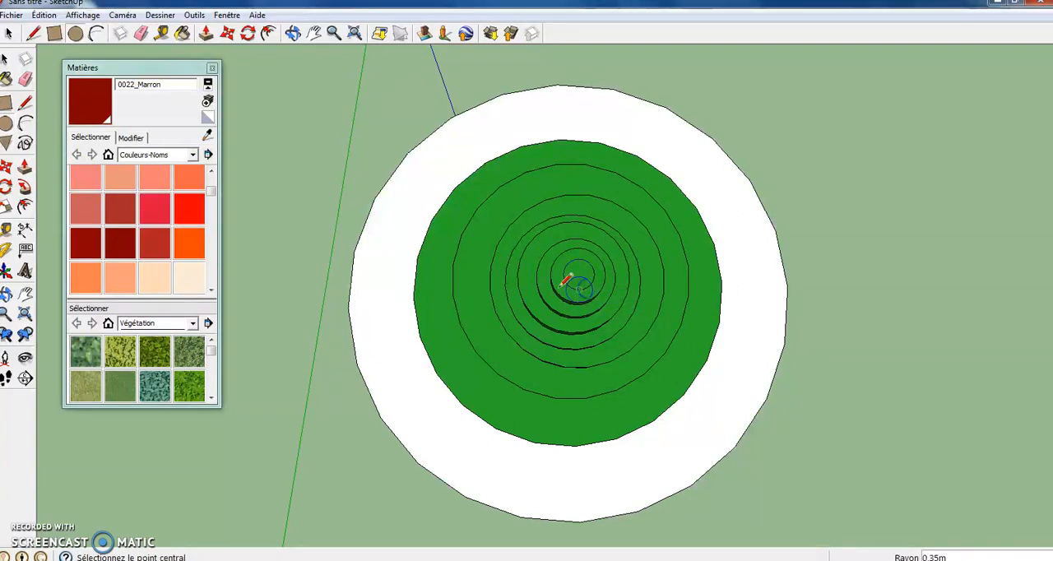
pyautogui.click(25, 166)
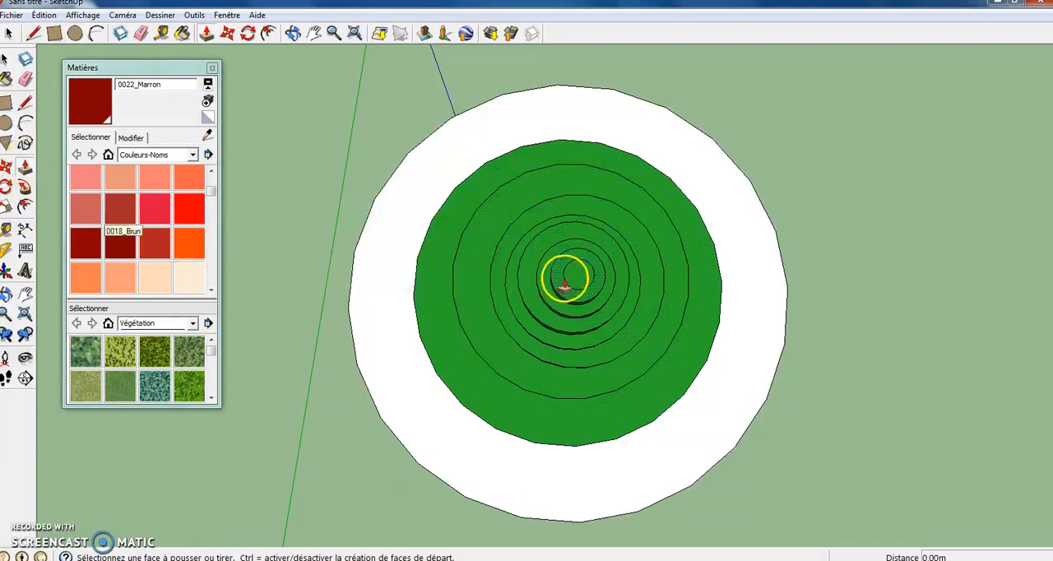
pyautogui.click(564, 284)
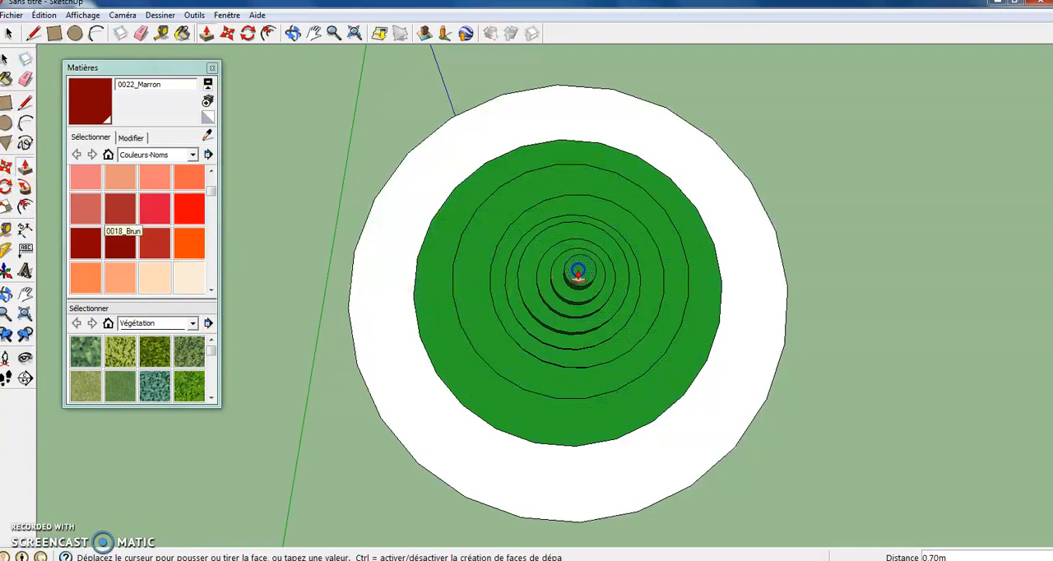
pyautogui.click(695, 231)
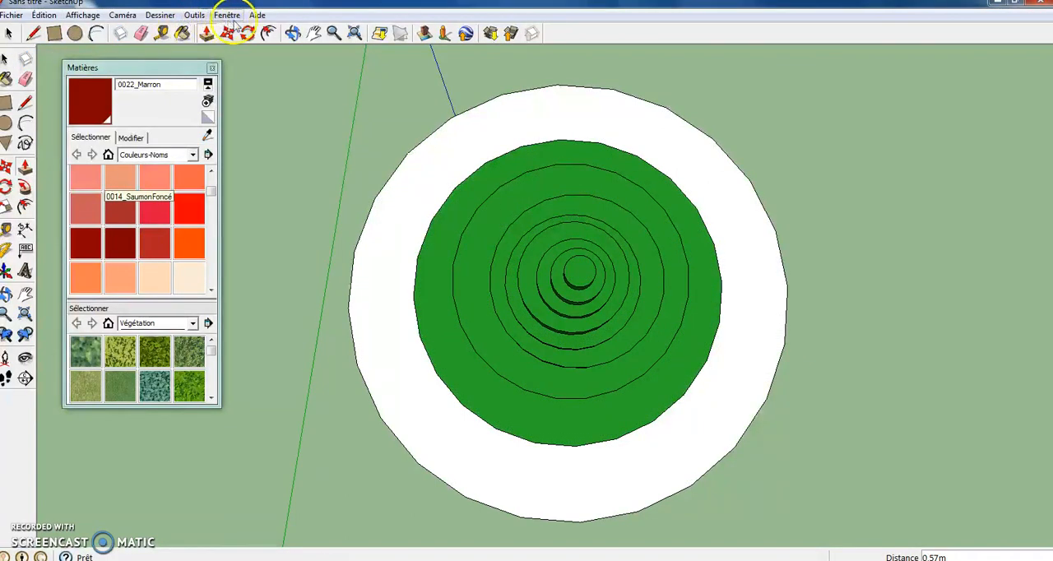
# - Lower the uppermost green tiers with Push/Pull, pushing the top face of the tree down by about 0.57 m
pyautogui.click(293, 33)
pyautogui.moveTo(543, 285); pyautogui.dragTo(647, 150)
pyautogui.moveTo(716, 228); pyautogui.dragTo(660, 157)
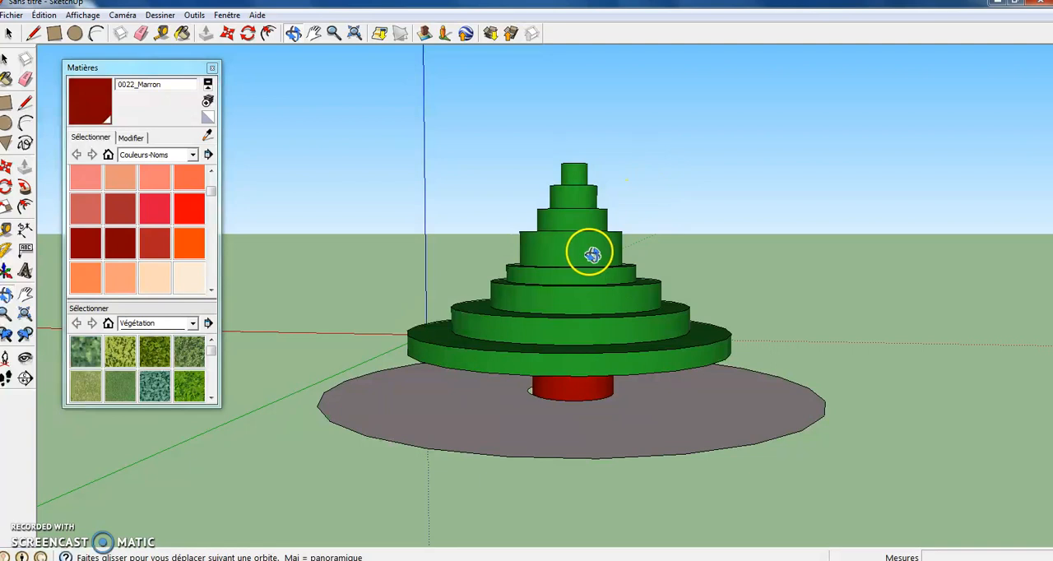
pyautogui.moveTo(592, 256); pyautogui.dragTo(560, 381)
pyautogui.click(25, 184)
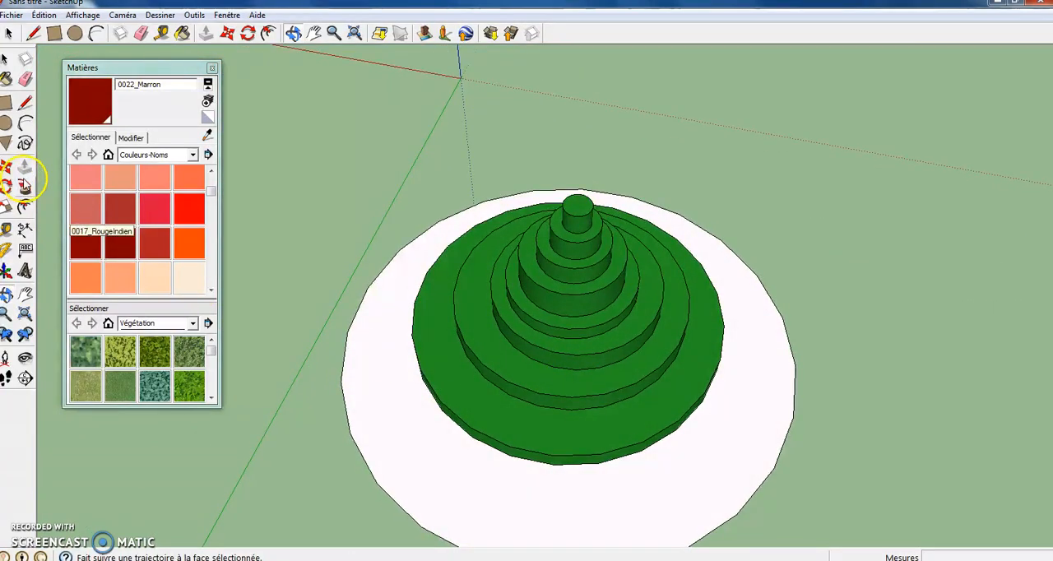
pyautogui.click(24, 166)
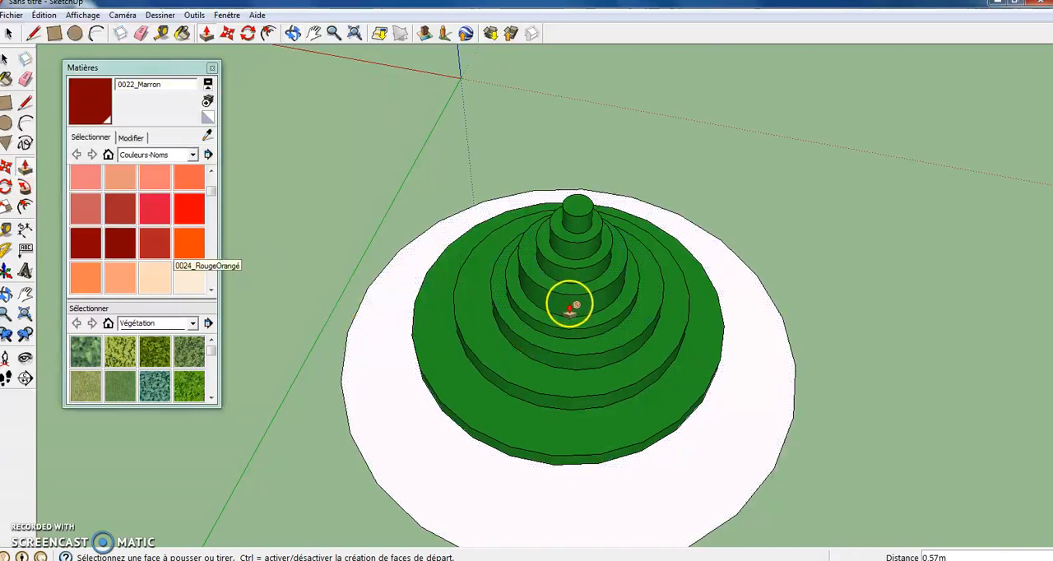
pyautogui.click(554, 285)
pyautogui.click(559, 290)
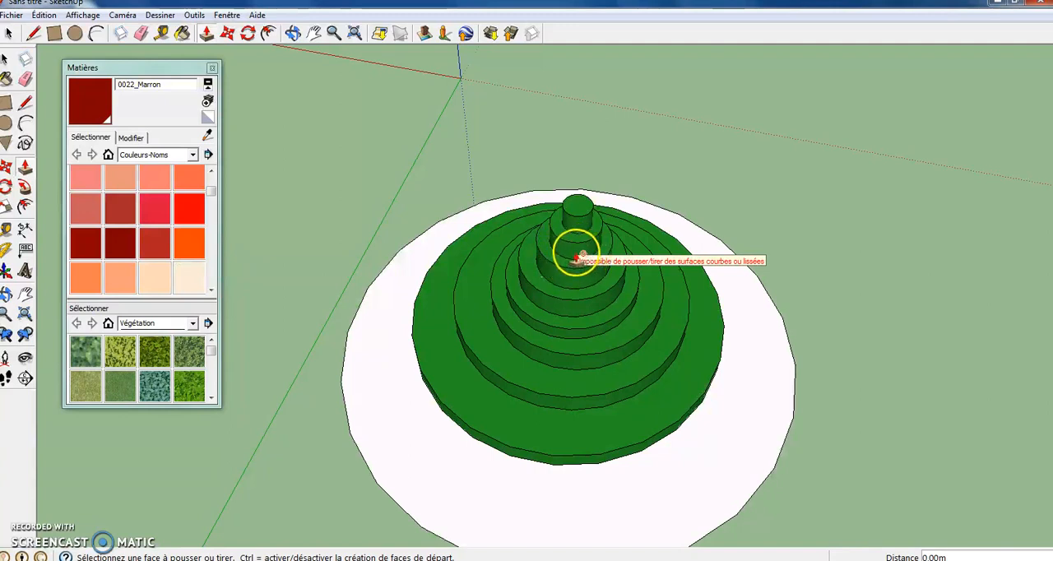
pyautogui.click(568, 260)
pyautogui.moveTo(571, 262); pyautogui.dragTo(575, 270)
pyautogui.moveTo(561, 234); pyautogui.dragTo(578, 253)
pyautogui.moveTo(577, 218); pyautogui.dragTo(593, 235)
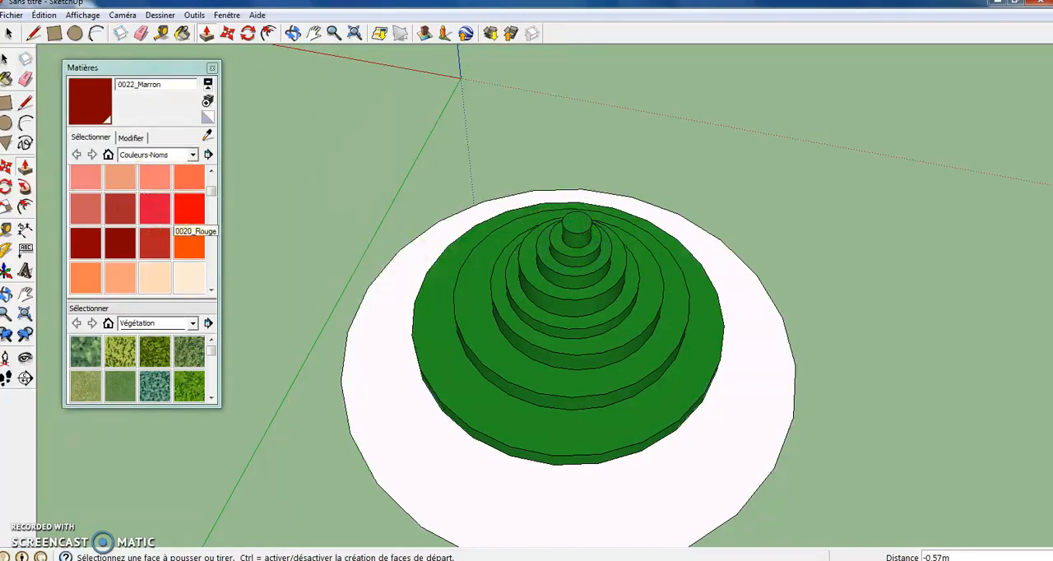
# - Try 0008_BlancLavande on the base disc, paint it with 0011_Coquillage instead, and close the materials window
pyautogui.click(292, 35)
pyautogui.moveTo(487, 265); pyautogui.dragTo(559, 329)
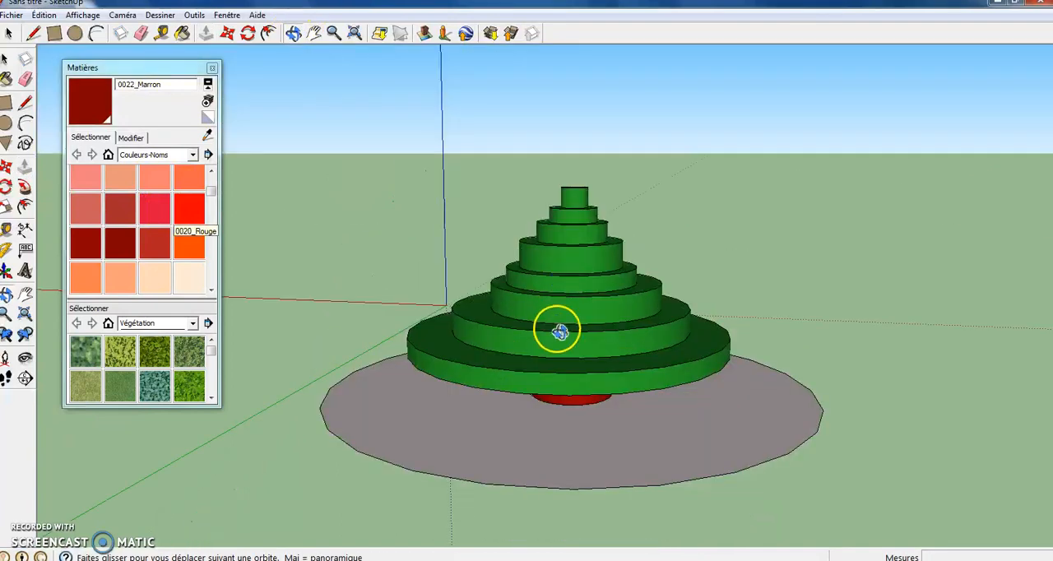
pyautogui.moveTo(636, 375); pyautogui.dragTo(916, 273)
pyautogui.moveTo(517, 288); pyautogui.dragTo(589, 353)
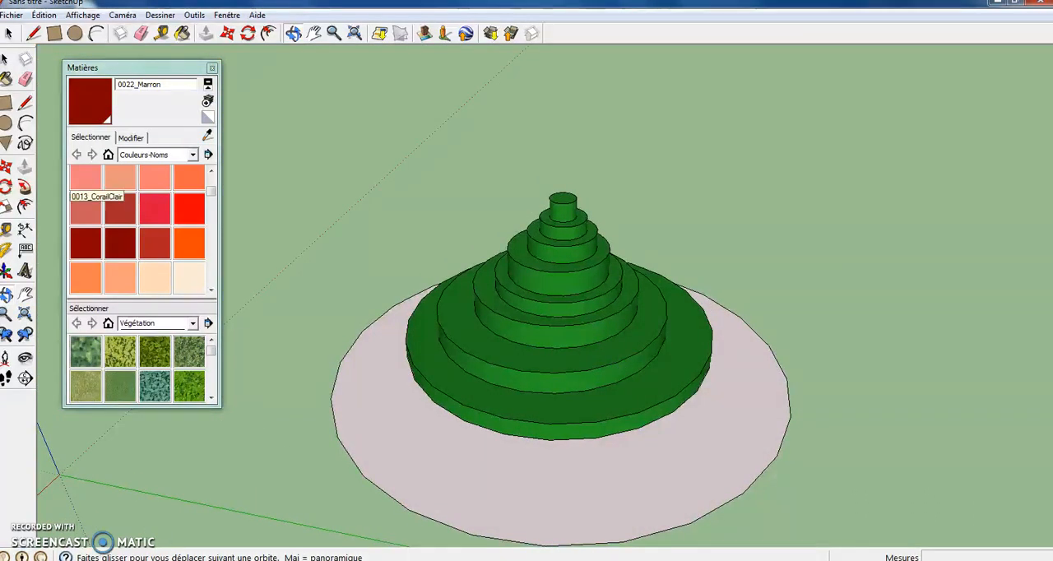
pyautogui.click(212, 177)
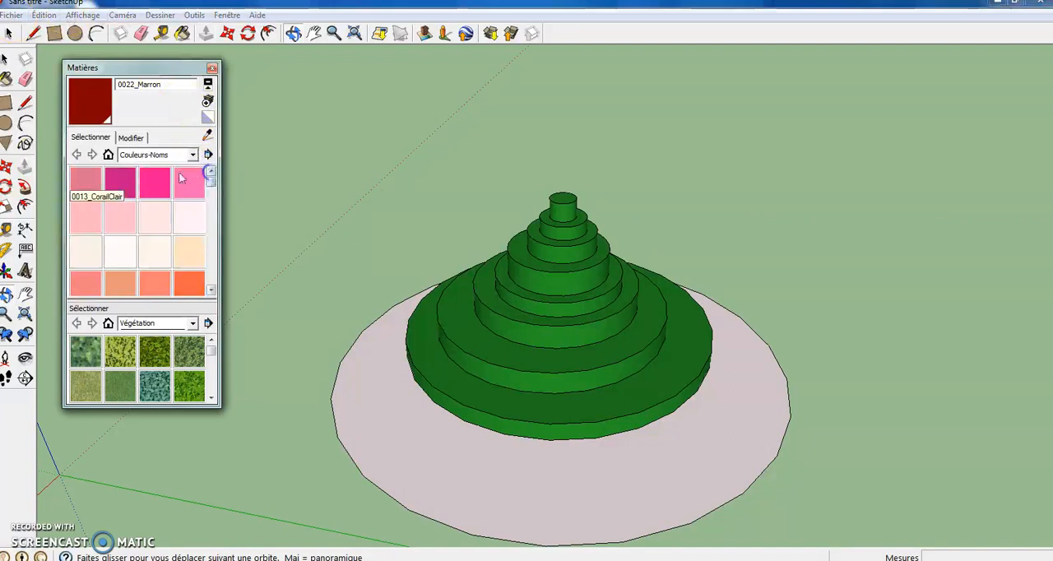
pyautogui.click(185, 215)
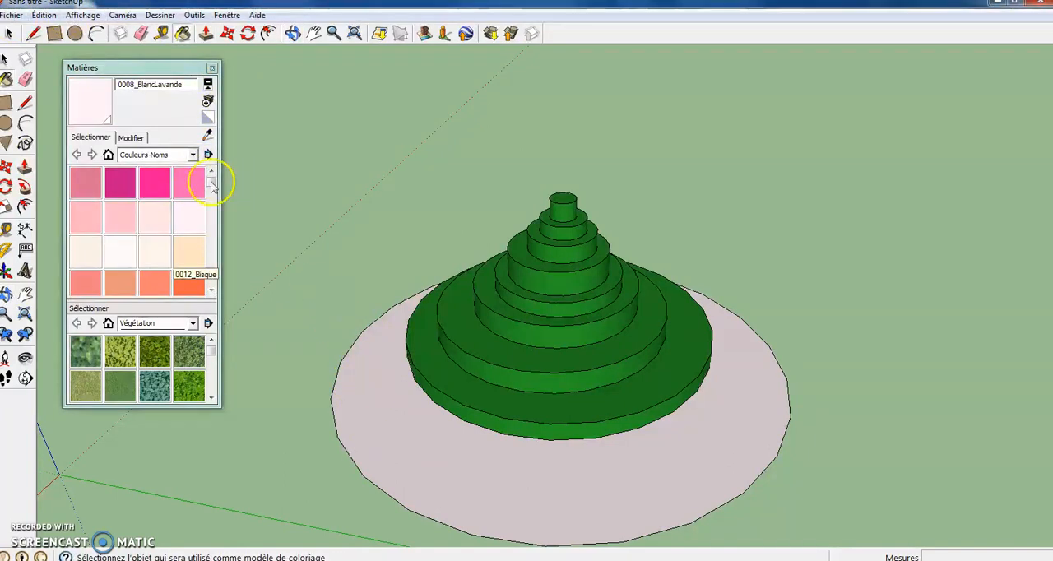
pyautogui.click(193, 223)
pyautogui.click(335, 390)
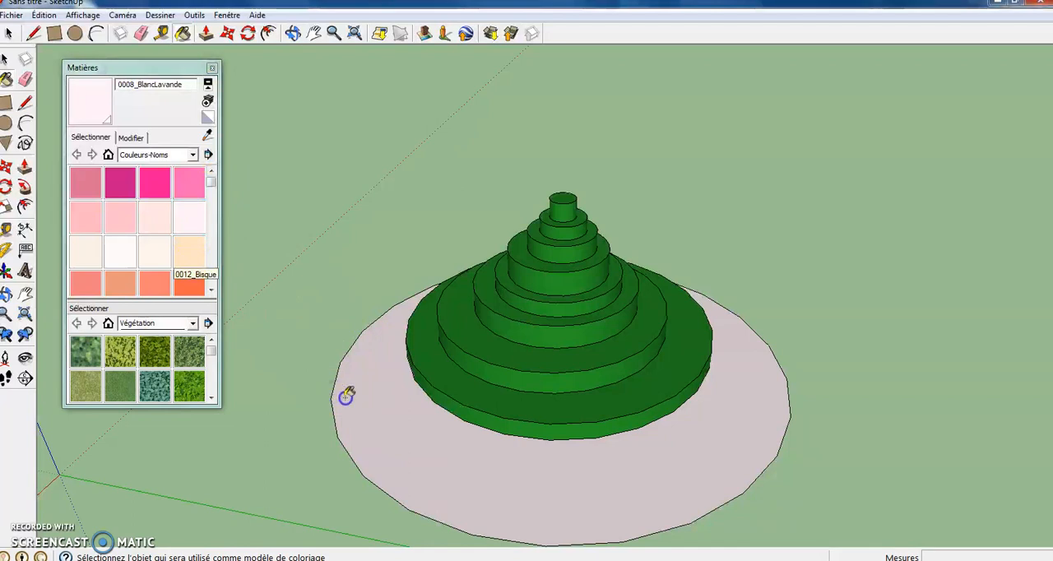
pyautogui.click(155, 252)
pyautogui.click(367, 417)
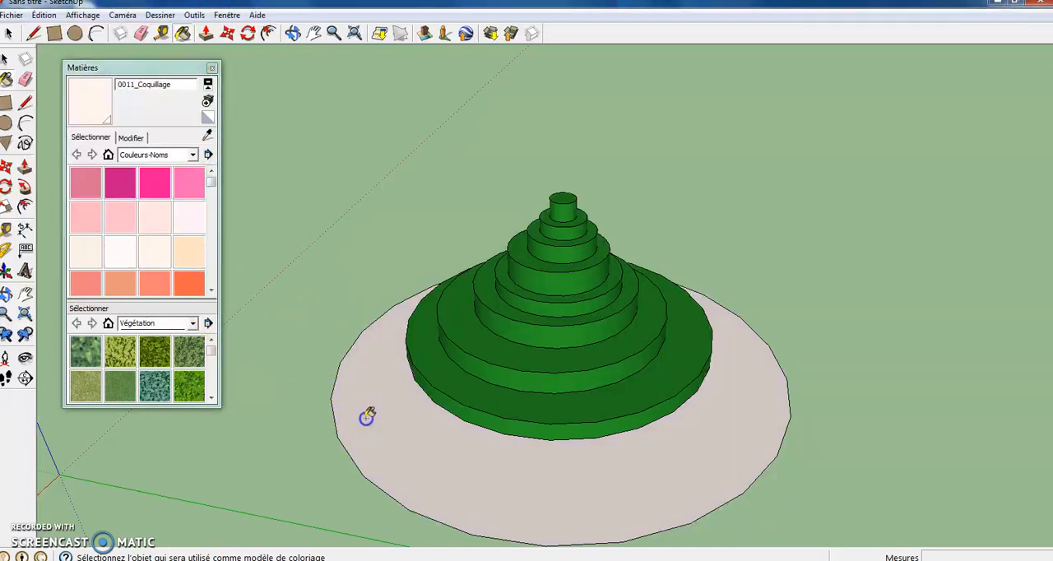
pyautogui.click(212, 69)
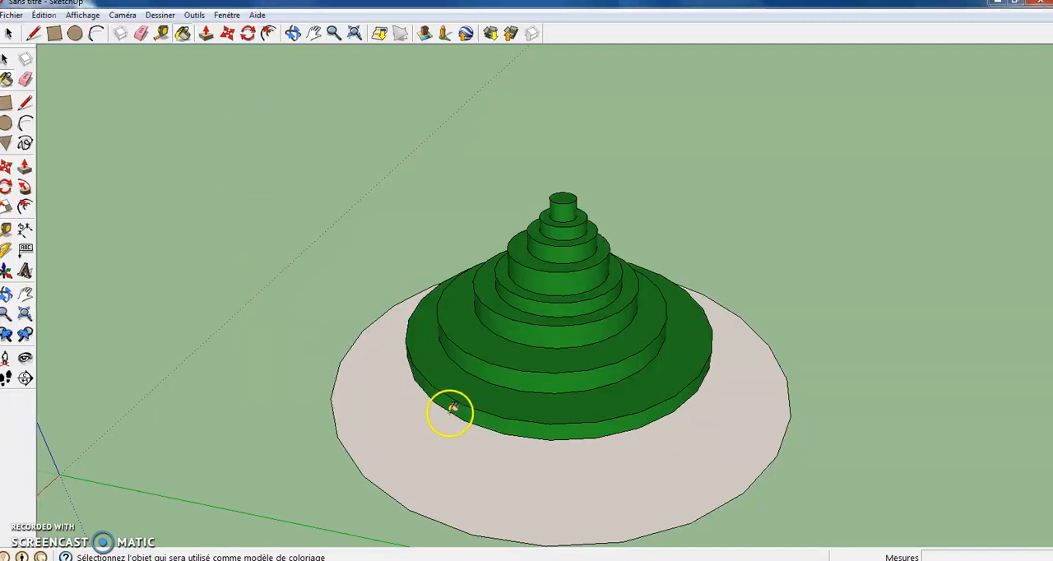
# - Draw a circle of about 0.25 m radius on the front side of the sixth green tier as an ornament
pyautogui.click(292, 33)
pyautogui.moveTo(454, 288); pyautogui.dragTo(512, 265)
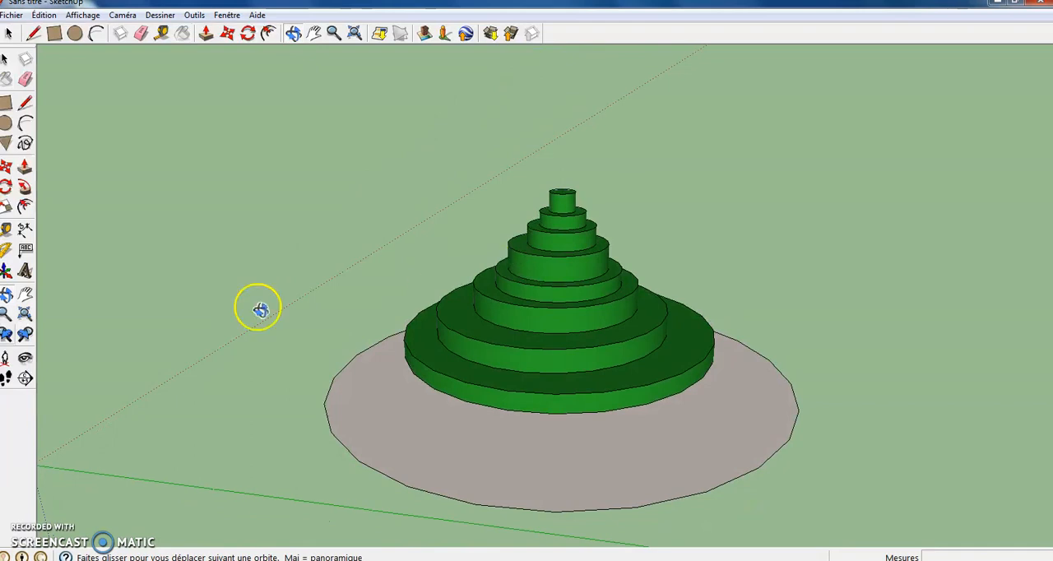
pyautogui.click(6, 123)
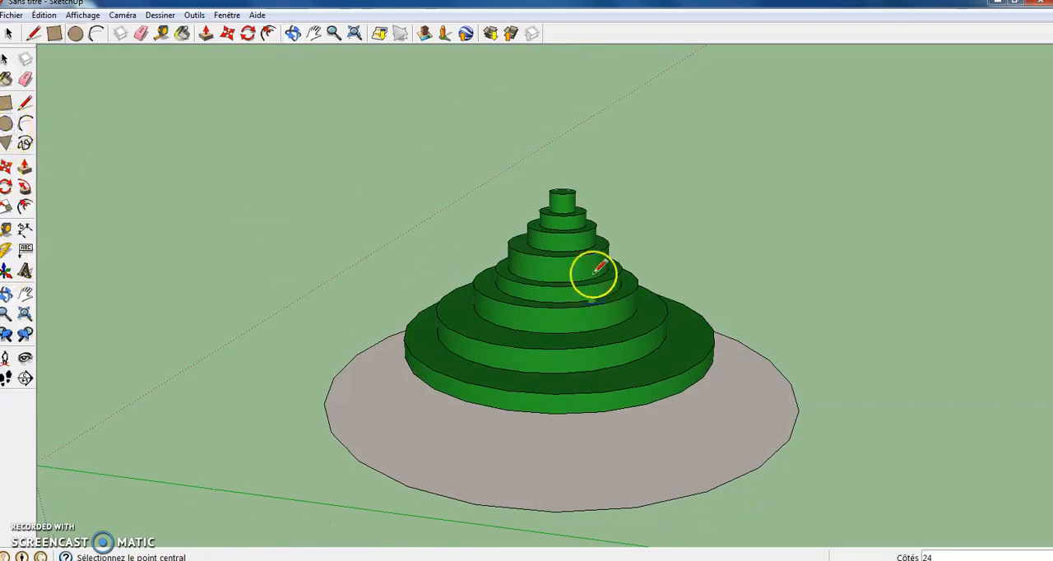
pyautogui.click(567, 243)
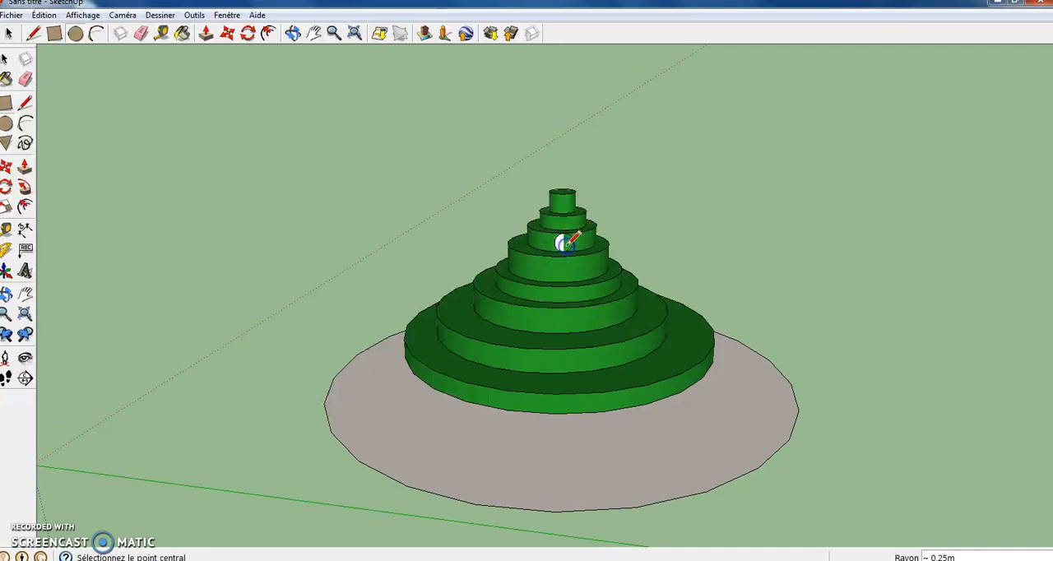
pyautogui.click(216, 310)
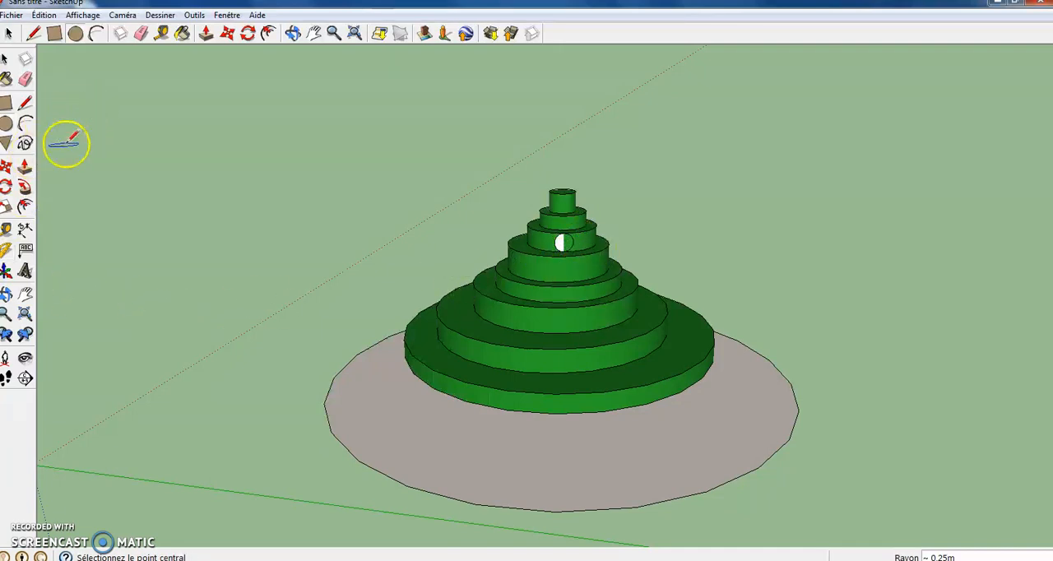
# - Paint the round ornament on the sixth green tier with 0024_RougeOrangé
pyautogui.click(6, 79)
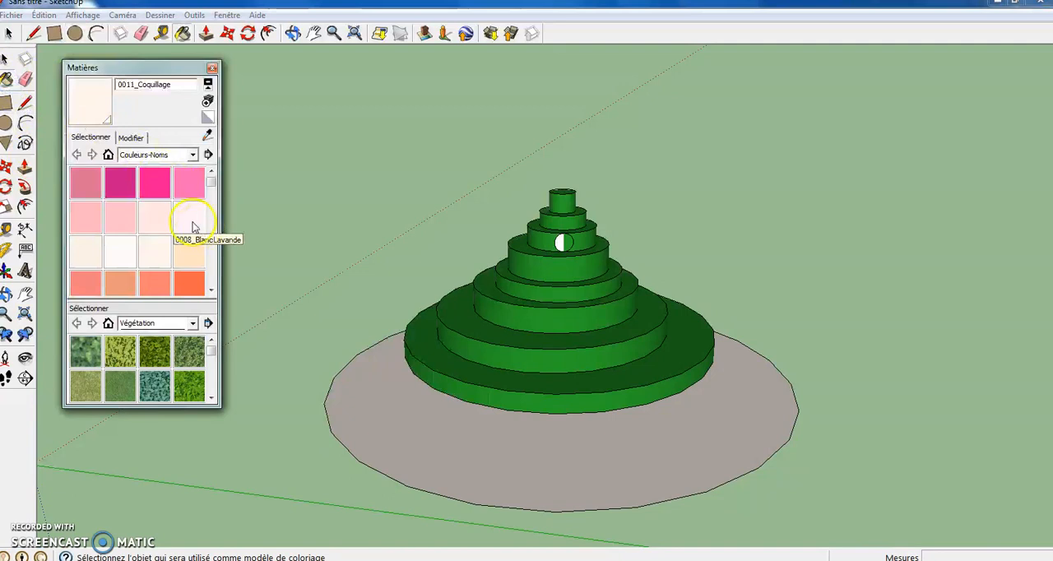
pyautogui.moveTo(212, 186); pyautogui.dragTo(213, 200)
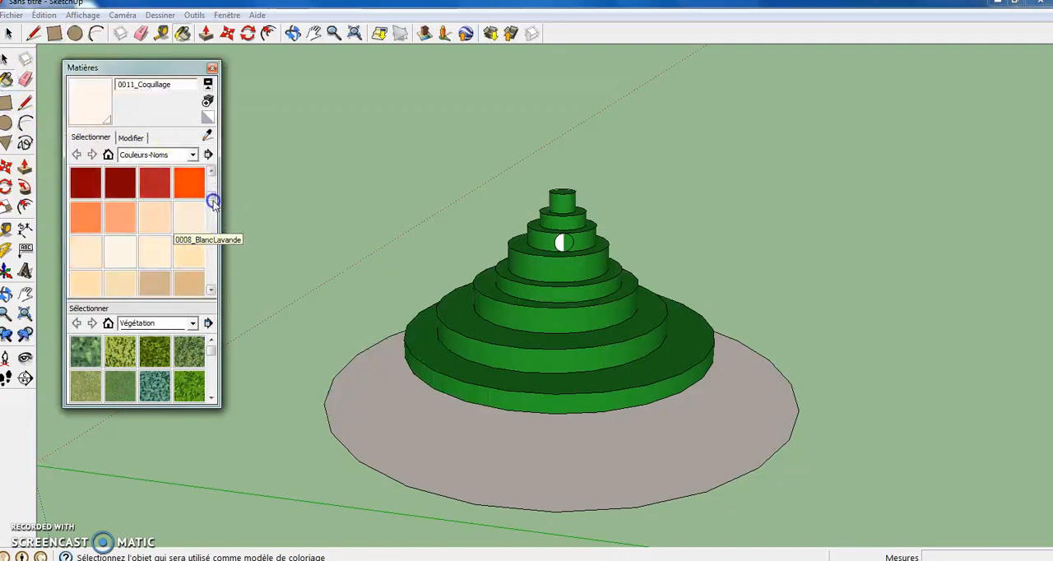
pyautogui.click(191, 188)
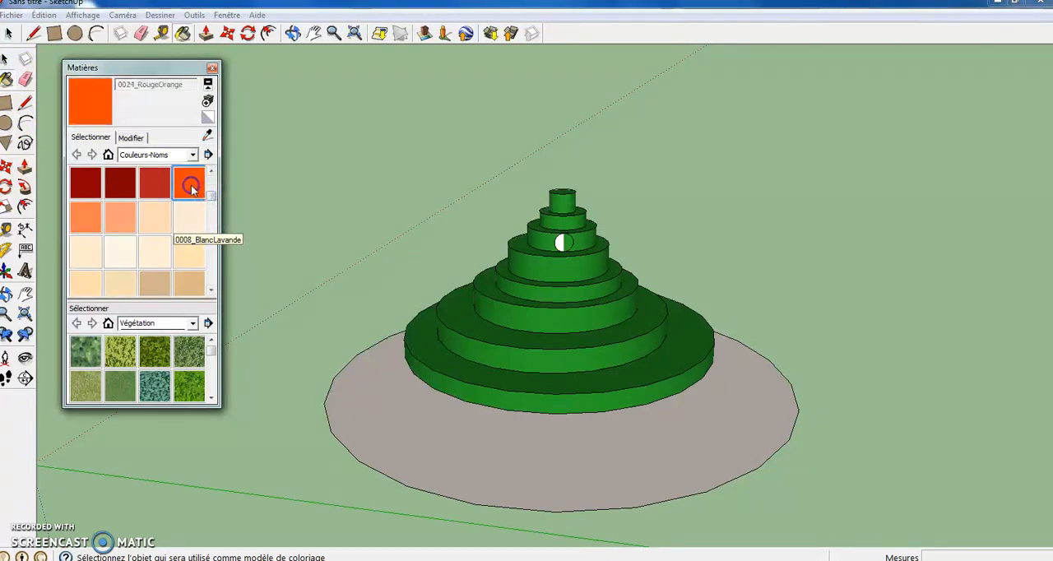
pyautogui.click(564, 244)
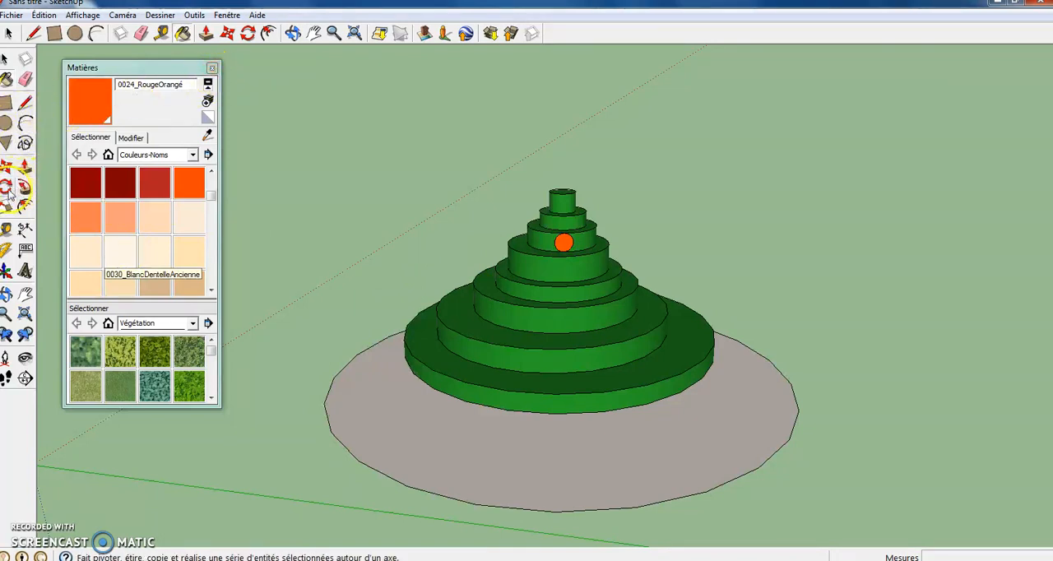
# - Draw a circle of about 0.34 m radius on the side of the fifth green tier and paint it with 0020_Rouge
pyautogui.click(6, 122)
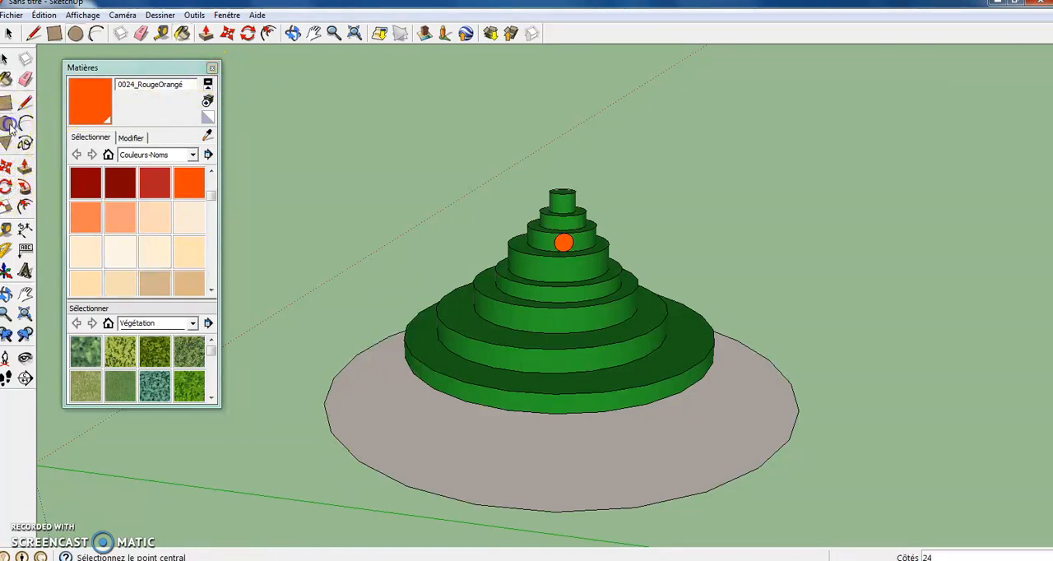
pyautogui.click(537, 266)
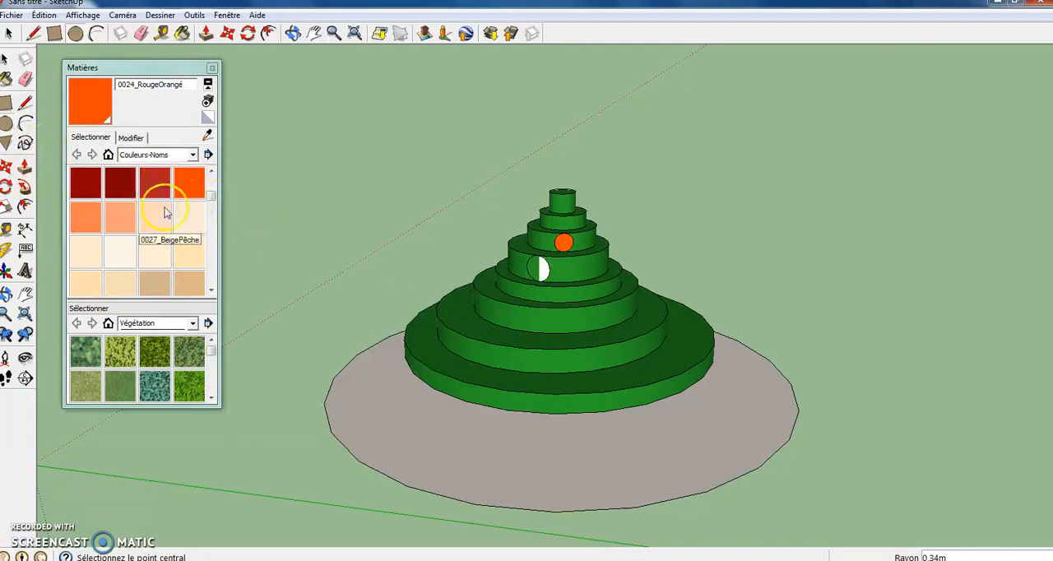
pyautogui.moveTo(212, 201); pyautogui.dragTo(215, 198)
pyautogui.click(191, 198)
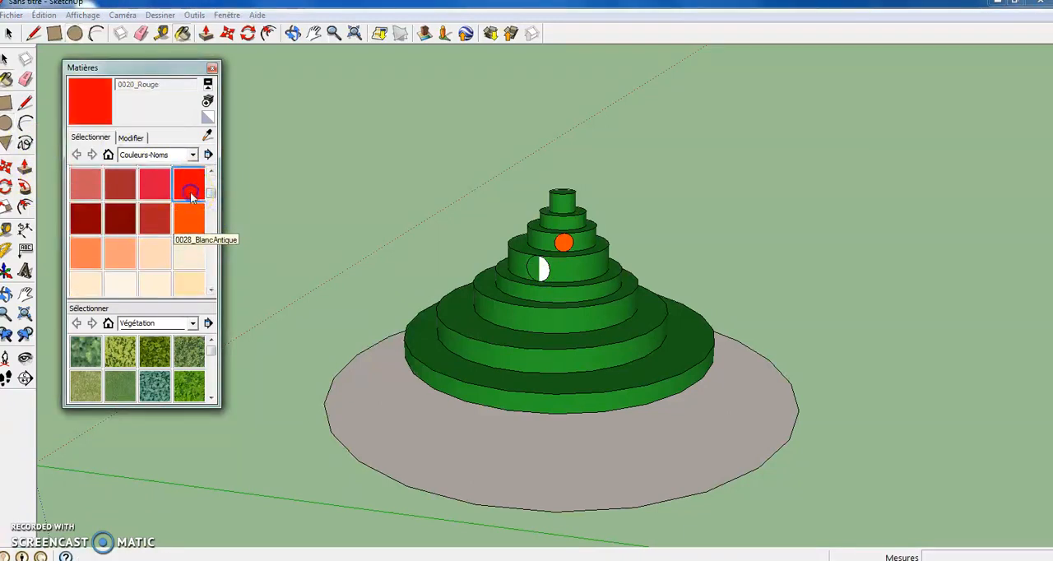
pyautogui.click(535, 273)
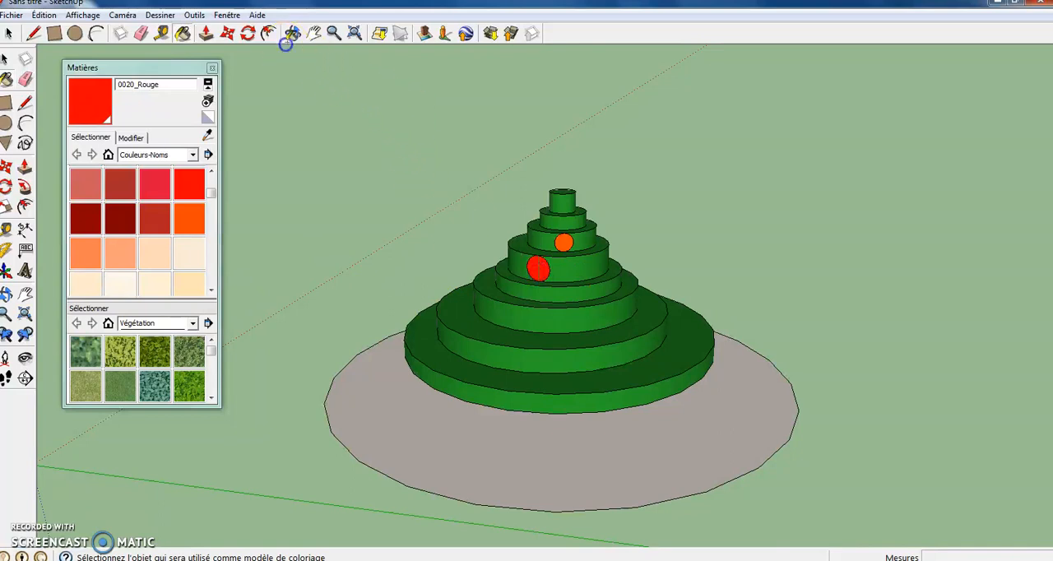
pyautogui.click(291, 34)
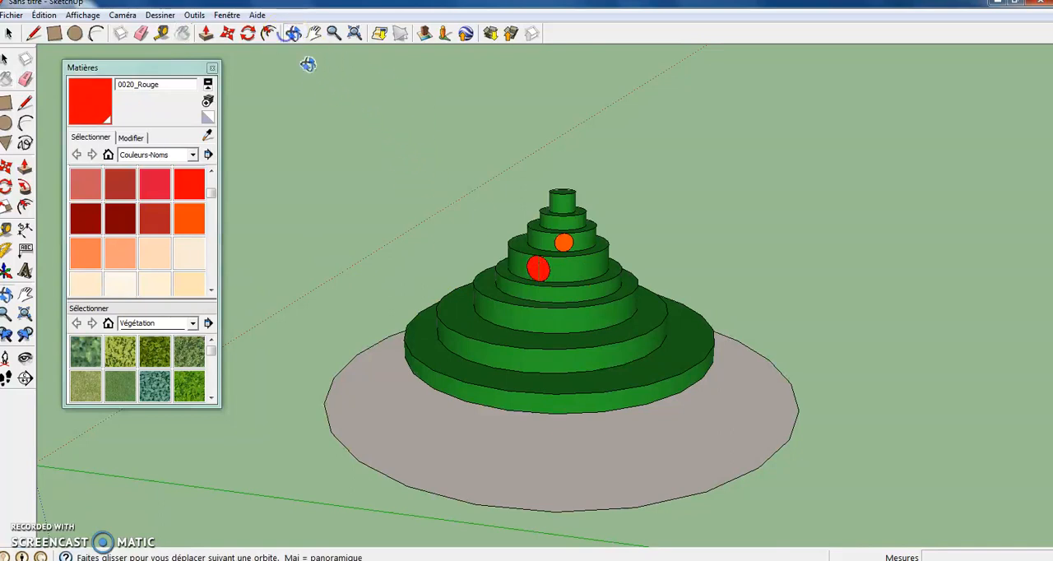
# - Draw a circle of about 0.35 m radius on the front side of the third green tier and paint it with 0020_Rouge
pyautogui.moveTo(500, 331); pyautogui.dragTo(547, 334)
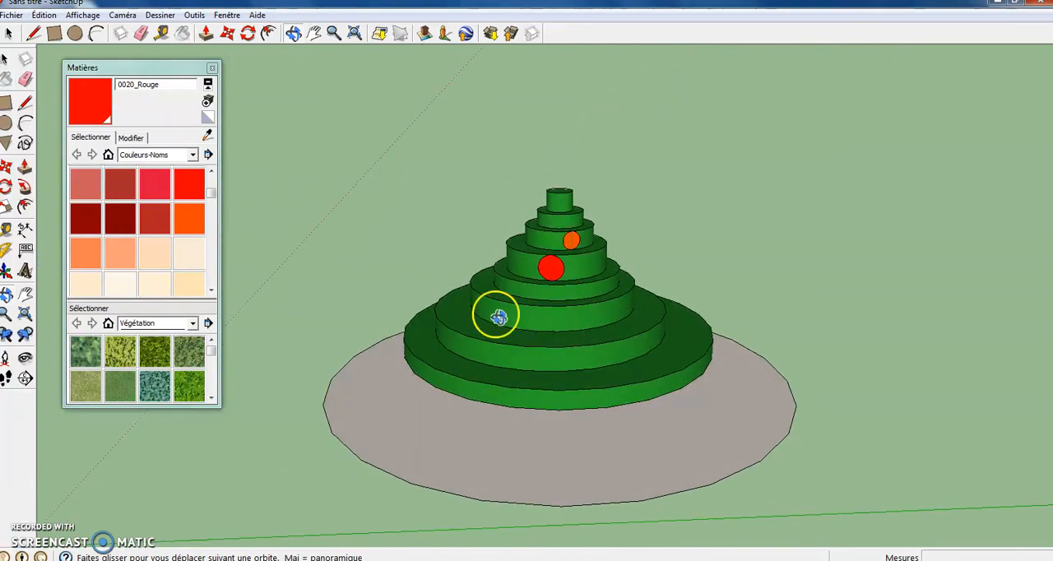
pyautogui.click(7, 122)
pyautogui.click(520, 315)
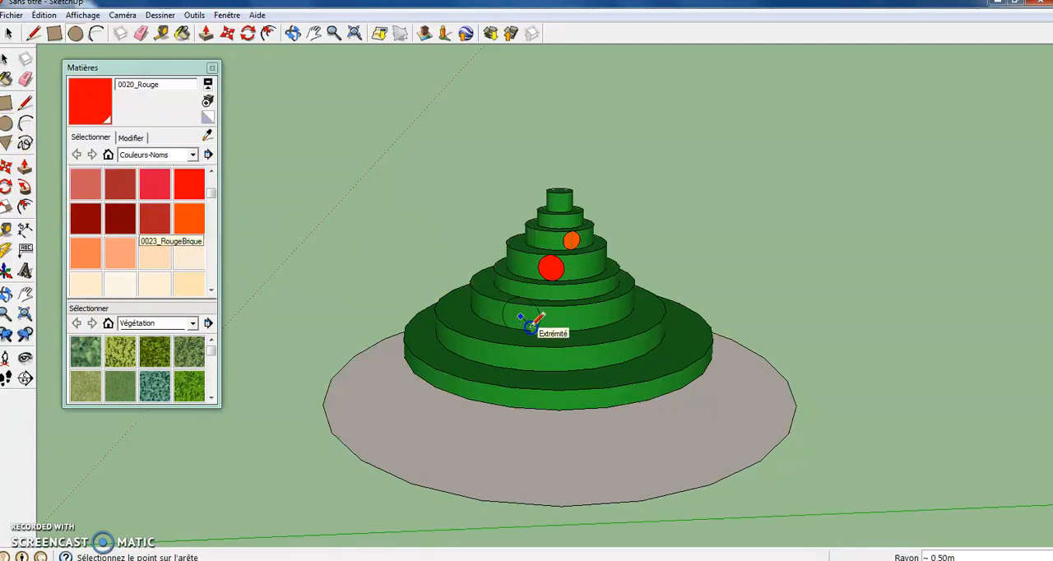
pyautogui.click(525, 322)
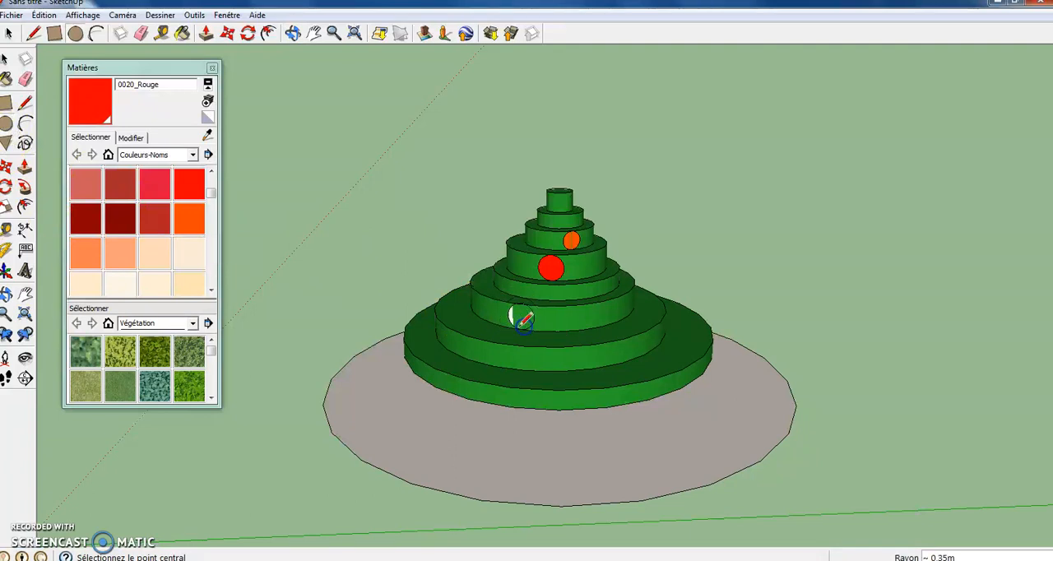
pyautogui.click(177, 188)
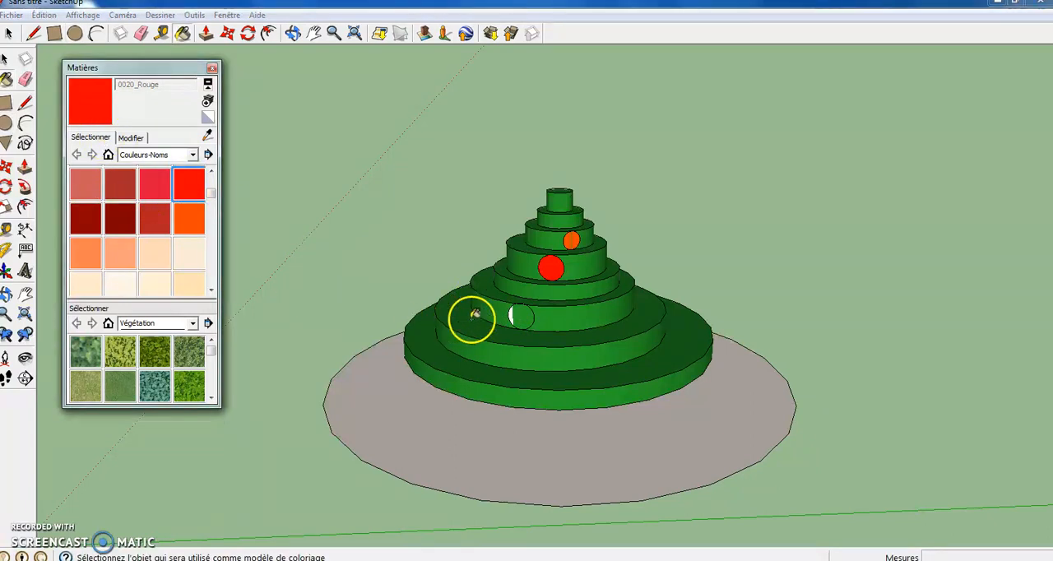
pyautogui.click(521, 318)
pyautogui.click(512, 319)
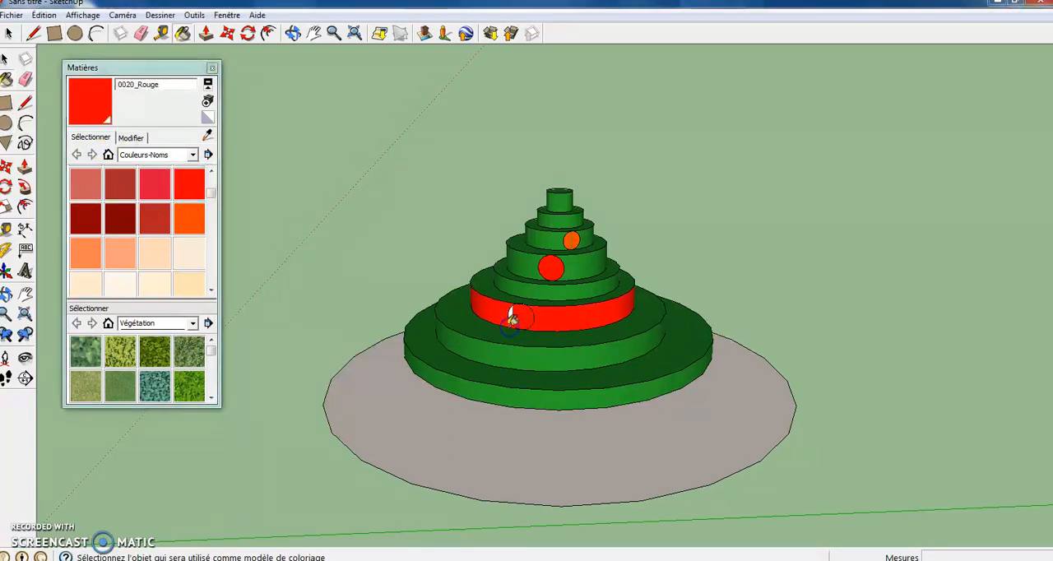
pyautogui.click(565, 339)
pyautogui.hotkey('ctrl', 'z')
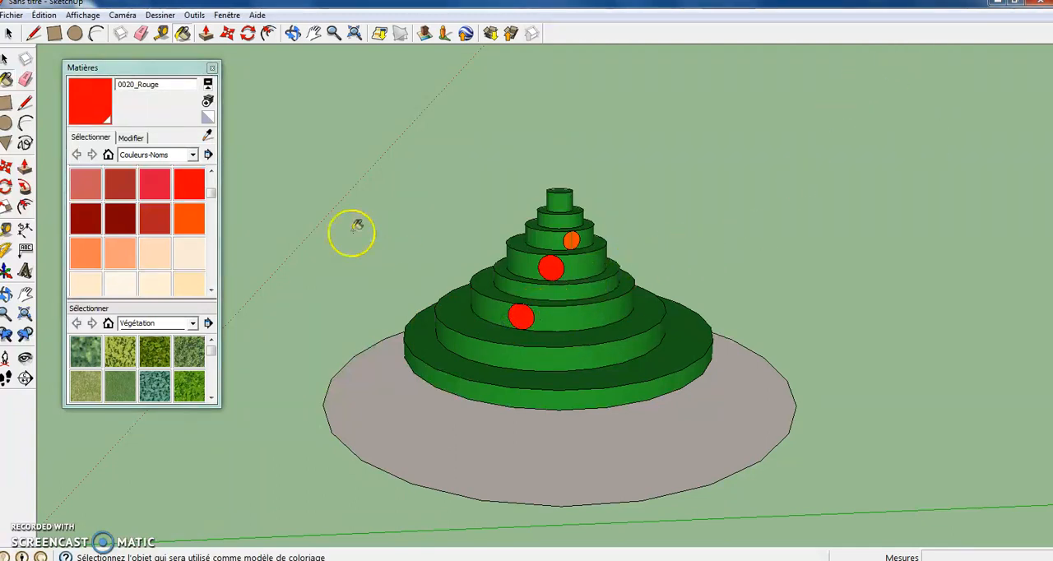
pyautogui.click(6, 124)
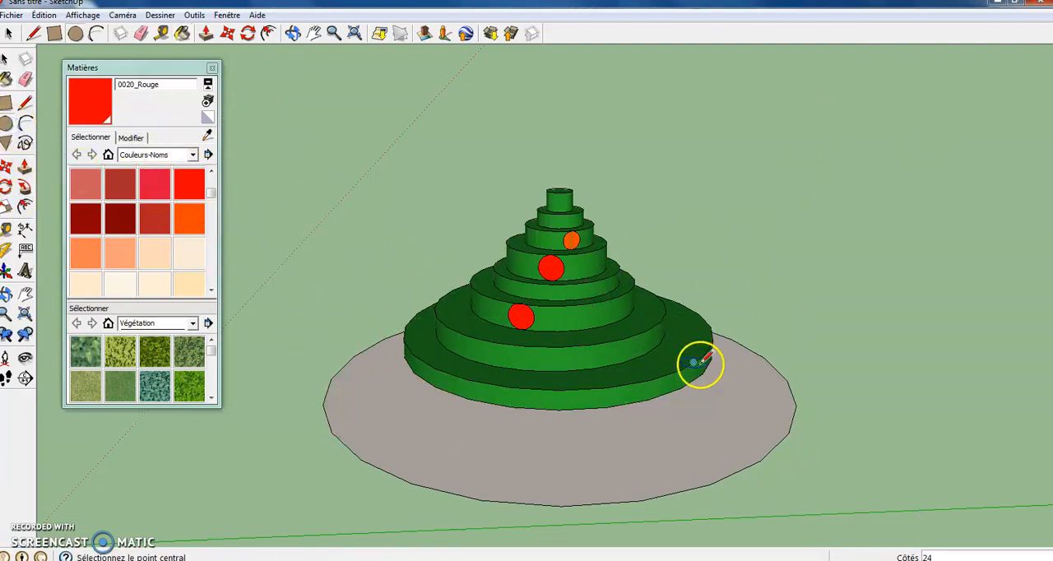
pyautogui.click(674, 378)
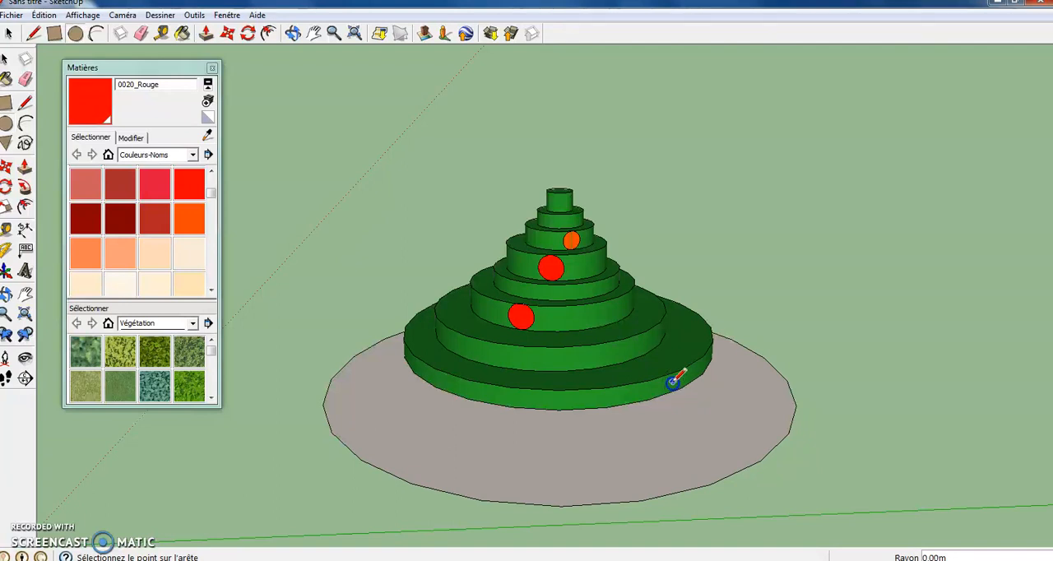
pyautogui.click(558, 360)
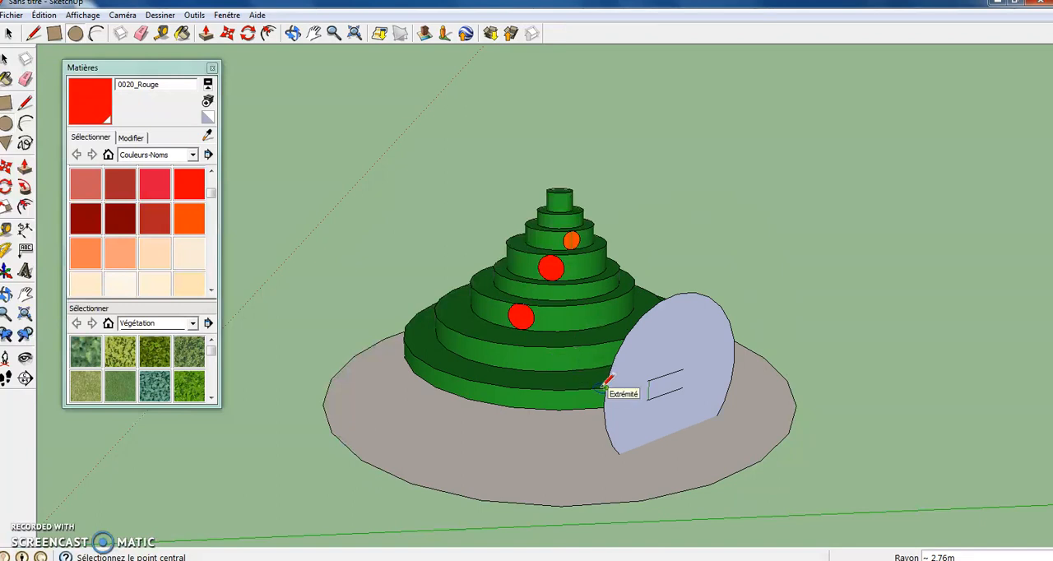
pyautogui.hotkey('ctrl', 'z')
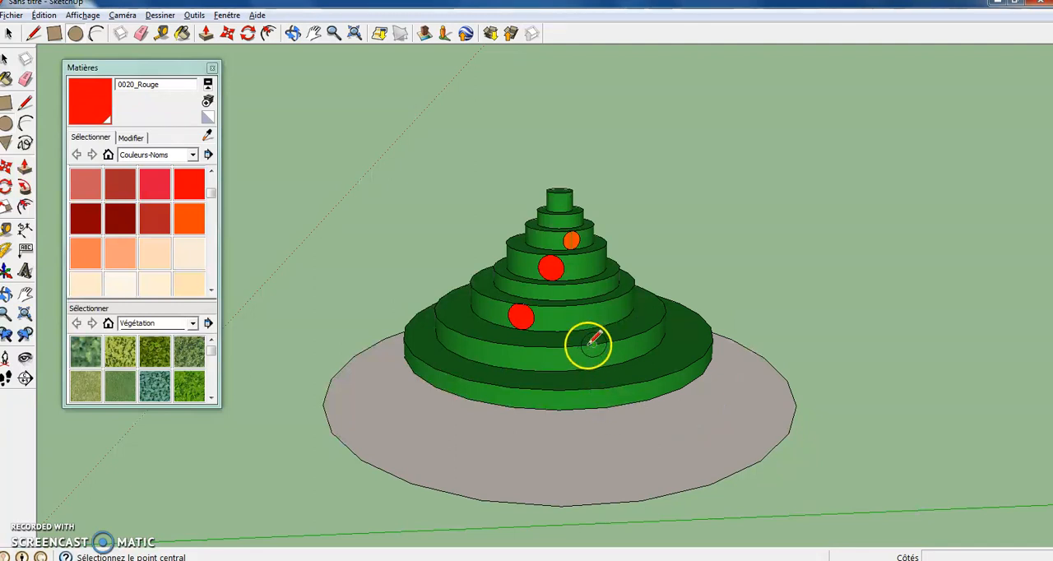
# - Draw a circle of about 0.31 m radius on the side of the second green tier and paint it with 0046_Or
pyautogui.click(594, 357)
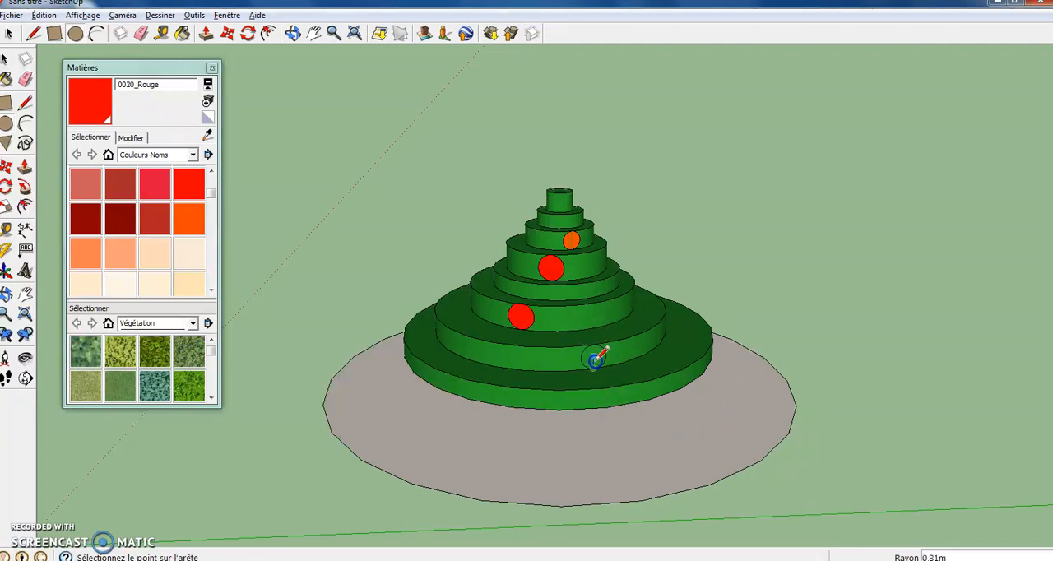
pyautogui.click(604, 356)
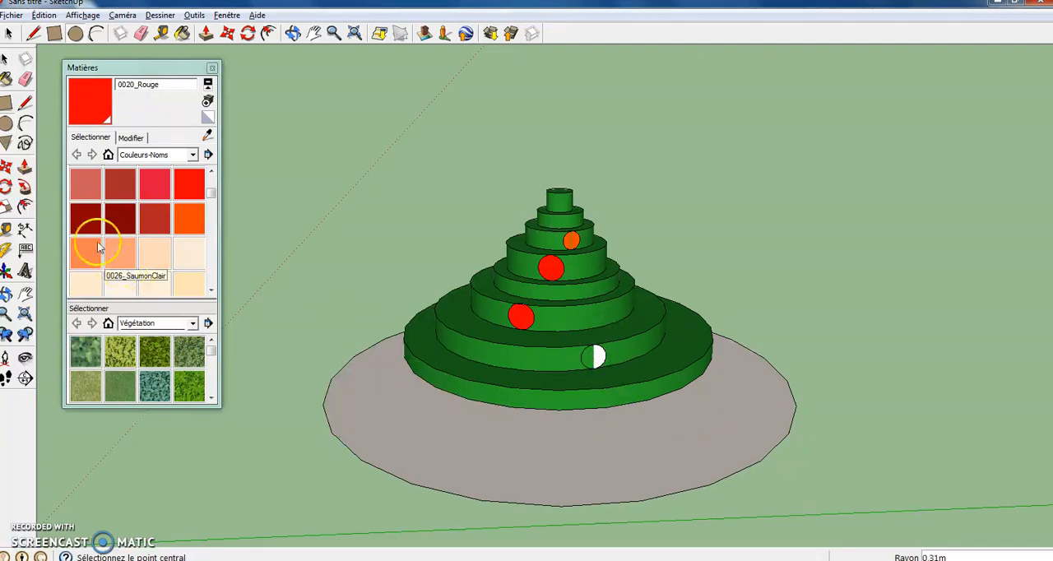
pyautogui.moveTo(211, 196); pyautogui.dragTo(218, 212)
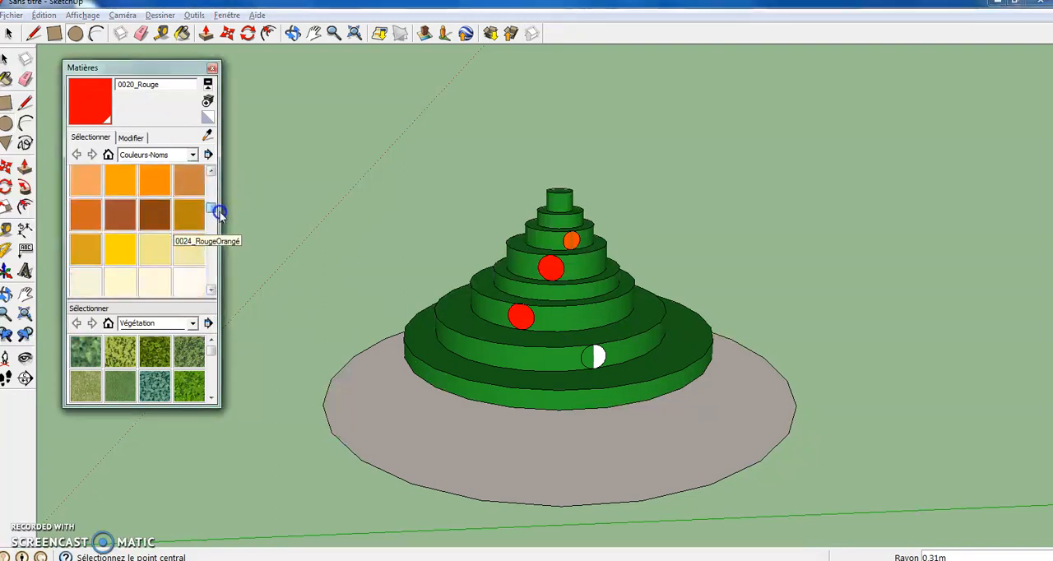
pyautogui.click(127, 245)
pyautogui.click(593, 356)
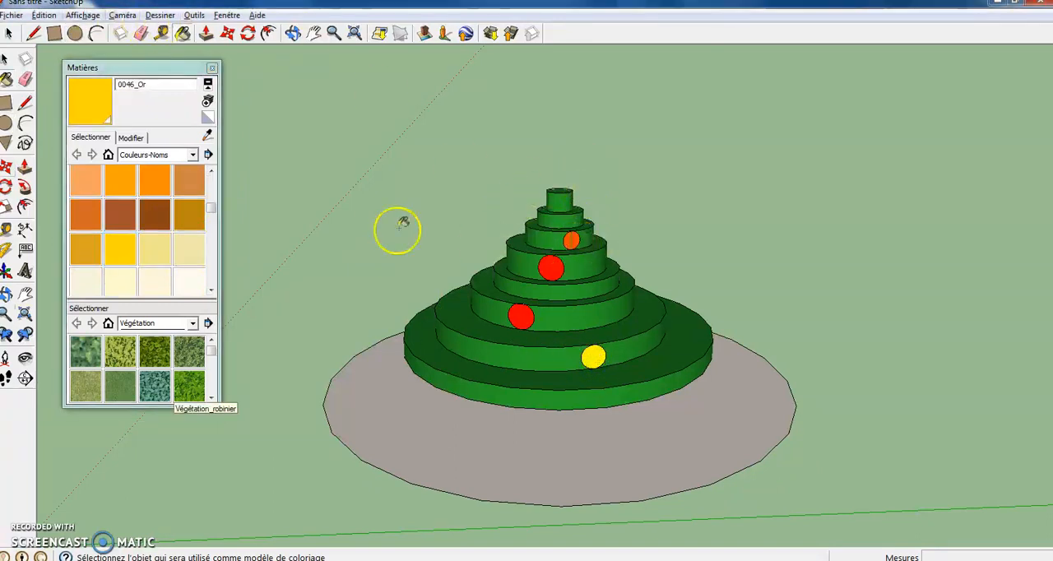
# - Add another round ornament of about 0.35 m radius farther around the second green tier and paint it with 0046_Or
pyautogui.click(8, 121)
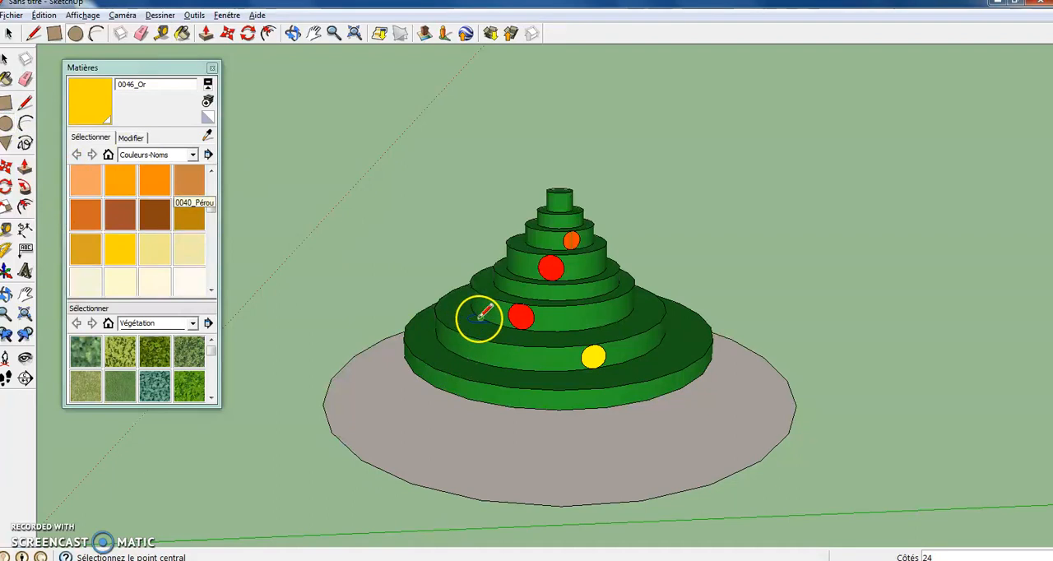
pyautogui.click(457, 341)
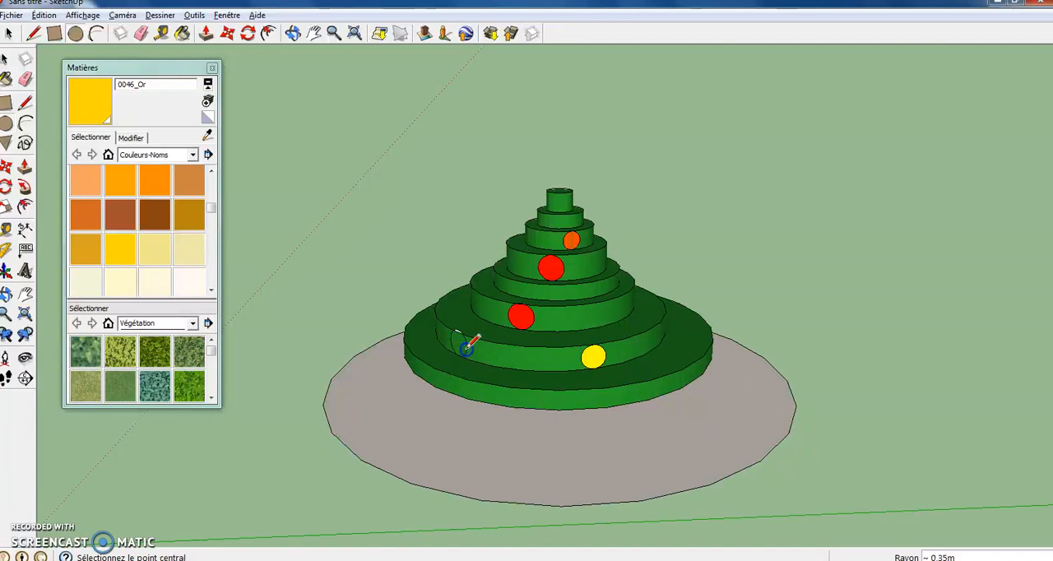
pyautogui.click(127, 250)
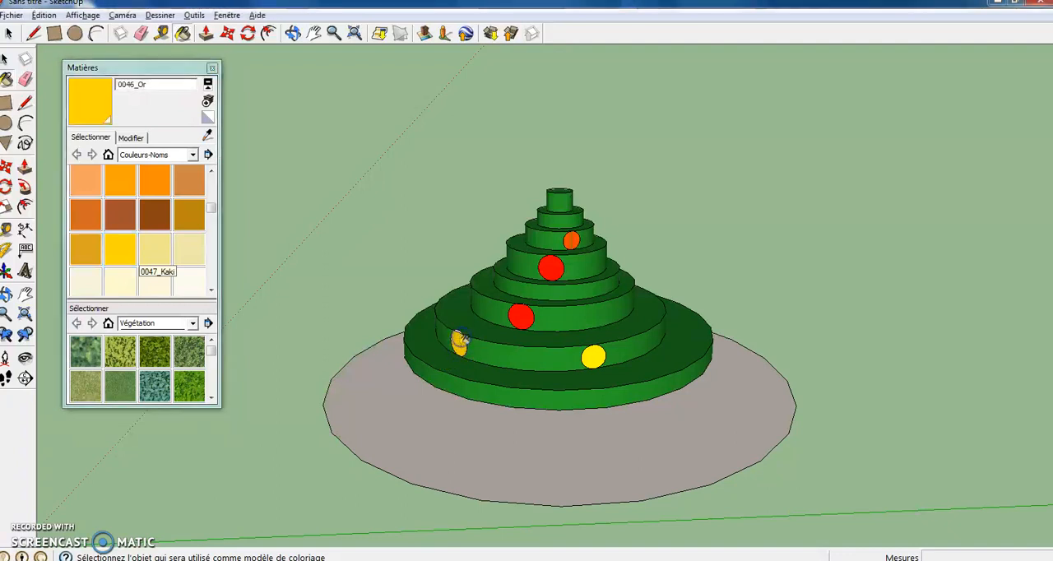
# - Draw a circle of about 0.37 m radius on an undecorated side of the fifth green tier and paint it with 0046_Or
pyautogui.click(289, 36)
pyautogui.moveTo(625, 244)
pyautogui.mouseDown()
pyautogui.moveTo(694, 272)
pyautogui.moveTo(687, 310)
pyautogui.moveTo(766, 317)
pyautogui.moveTo(733, 341)
pyautogui.moveTo(587, 335)
pyautogui.moveTo(702, 312)
pyautogui.moveTo(661, 332)
pyautogui.moveTo(736, 320)
pyautogui.moveTo(675, 334)
pyautogui.moveTo(708, 320)
pyautogui.moveTo(578, 306)
pyautogui.moveTo(600, 317)
pyautogui.moveTo(562, 320)
pyautogui.moveTo(564, 303)
pyautogui.moveTo(370, 219)
pyautogui.moveTo(584, 279)
pyautogui.moveTo(228, 258)
pyautogui.moveTo(413, 275)
pyautogui.moveTo(626, 261)
pyautogui.mouseUp()
pyautogui.moveTo(547, 287); pyautogui.dragTo(550, 242)
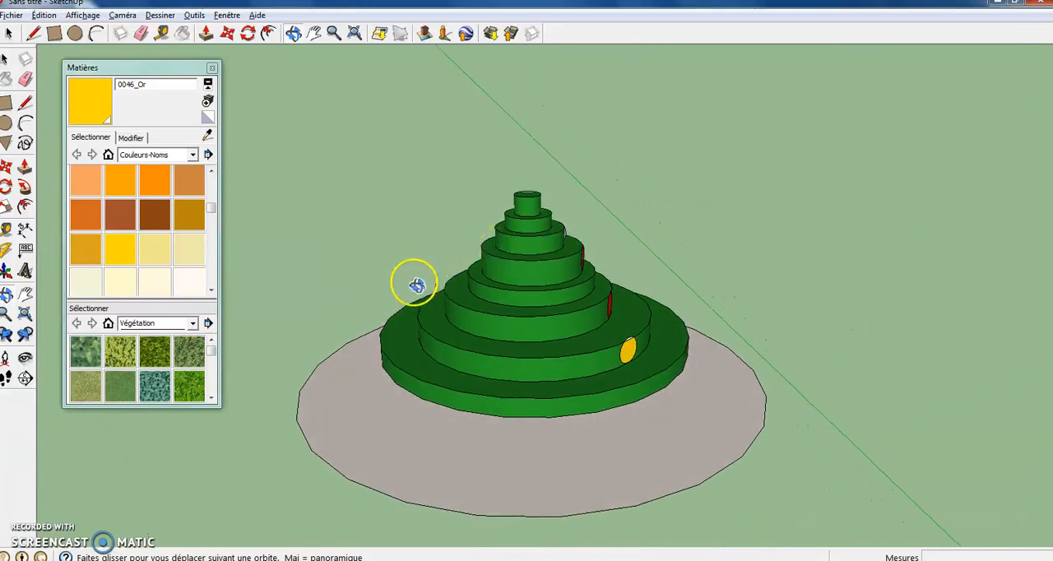
pyautogui.click(7, 123)
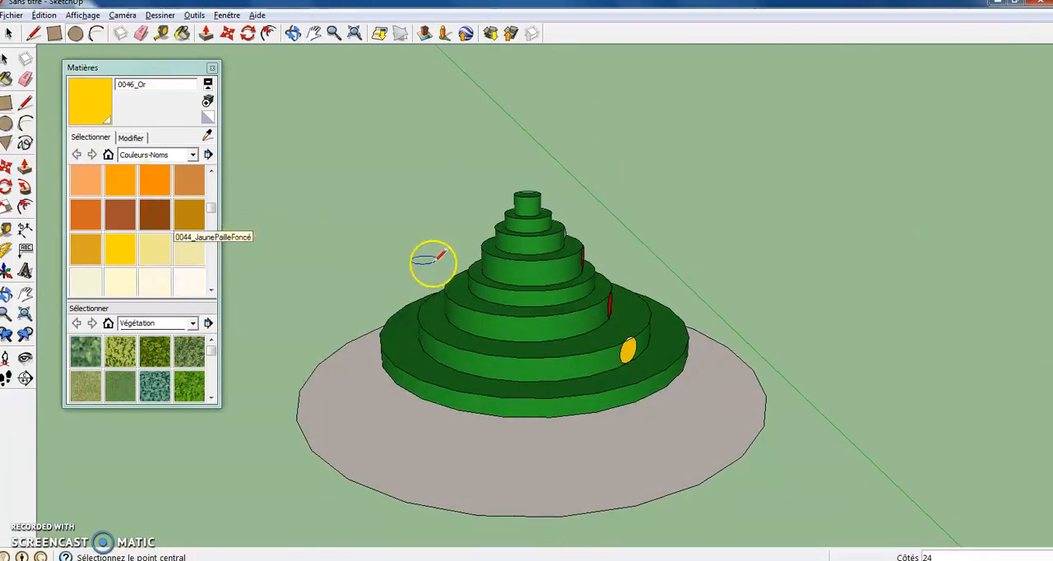
pyautogui.click(537, 275)
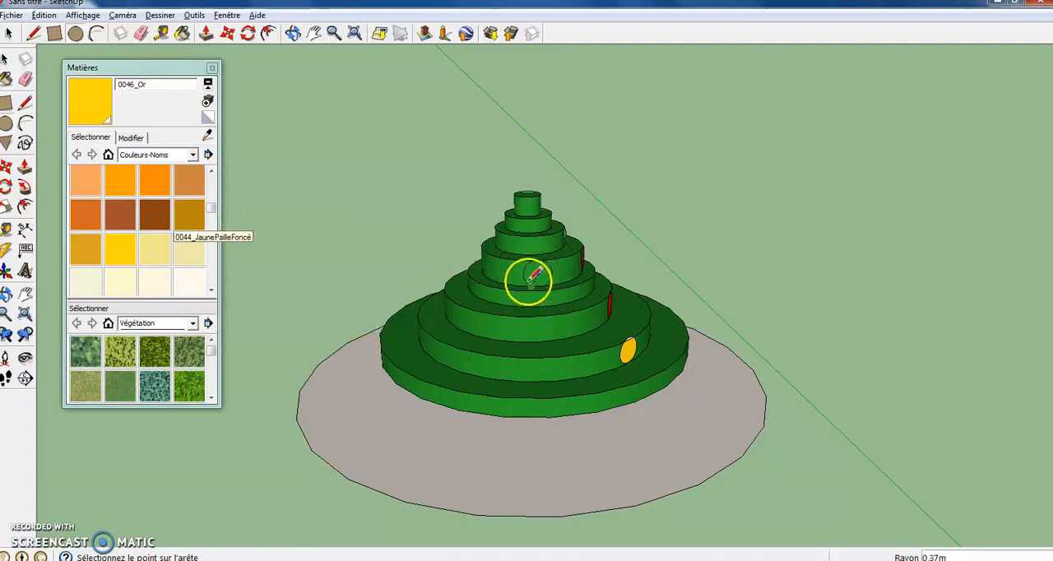
pyautogui.click(532, 281)
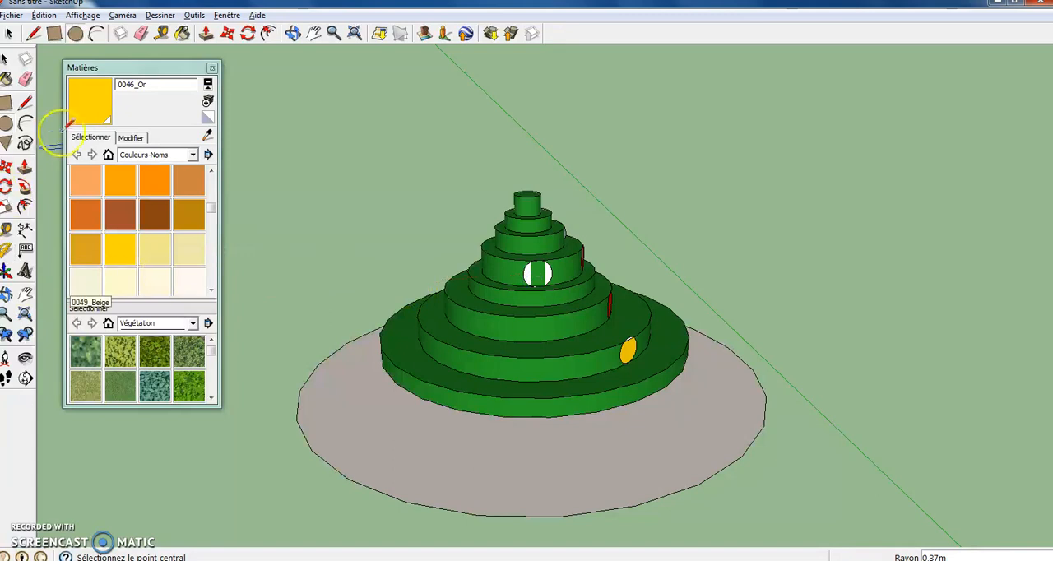
pyautogui.click(116, 256)
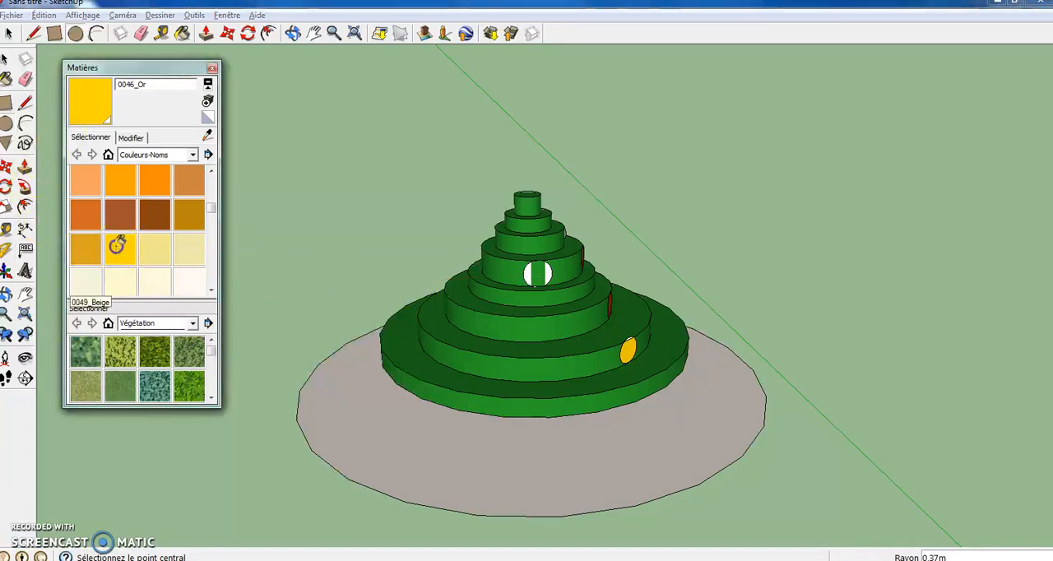
pyautogui.click(540, 273)
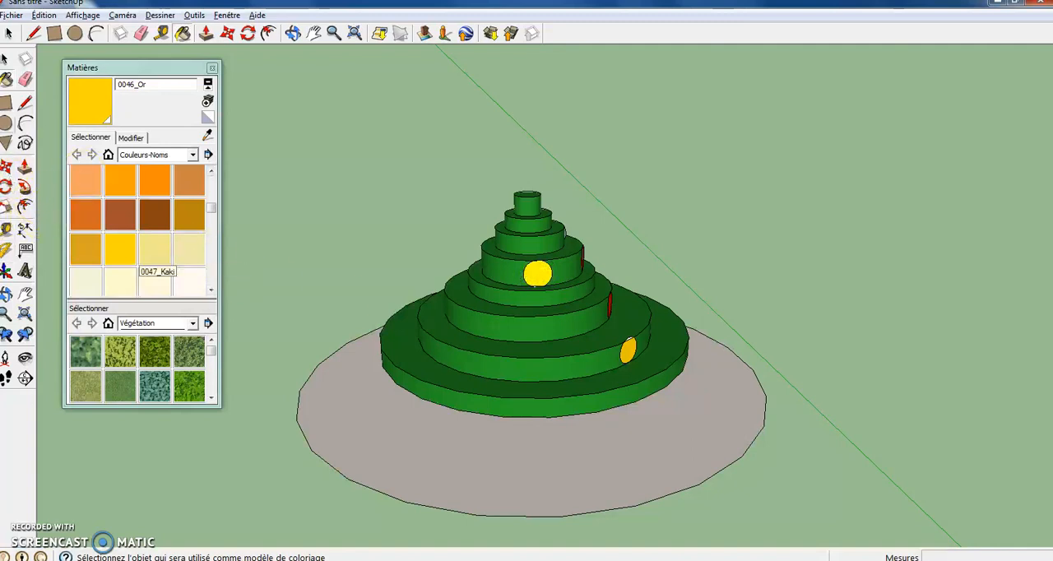
# - Draw a circle of about 0.33 m radius on an undecorated side of the third green tier and paint it with 0056_Jaune
pyautogui.click(5, 124)
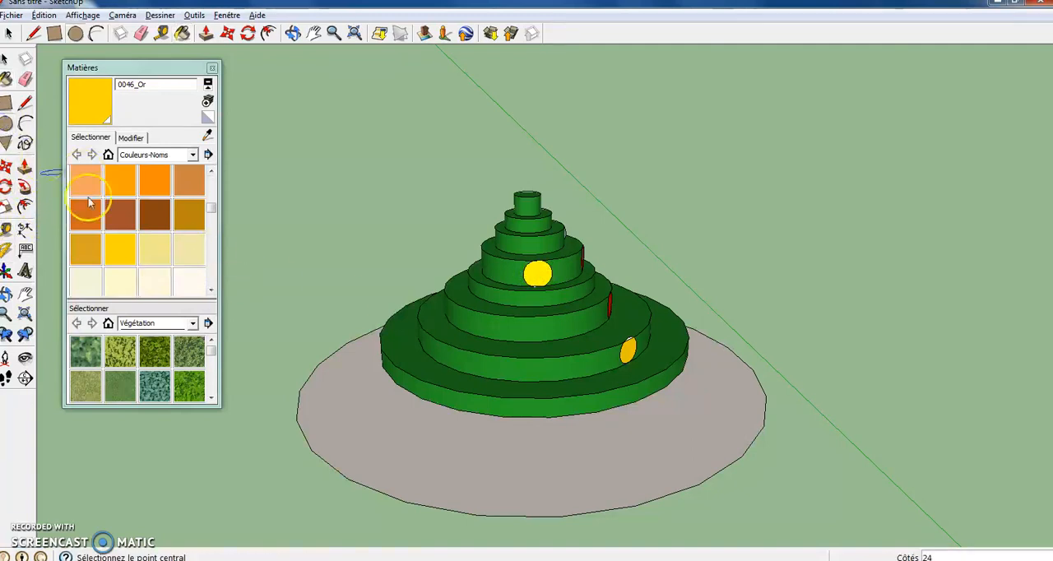
pyautogui.click(498, 330)
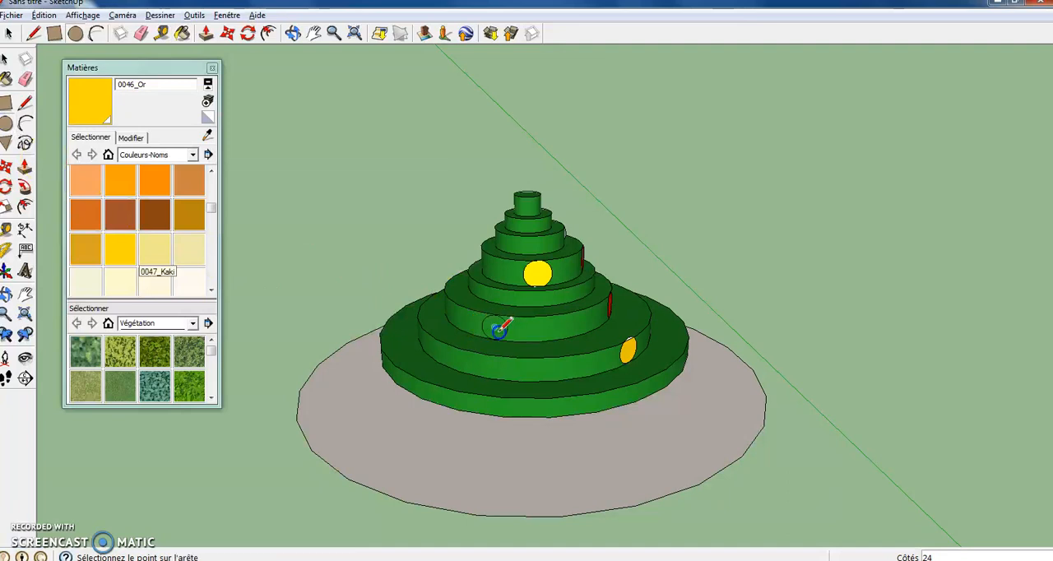
pyautogui.click(507, 330)
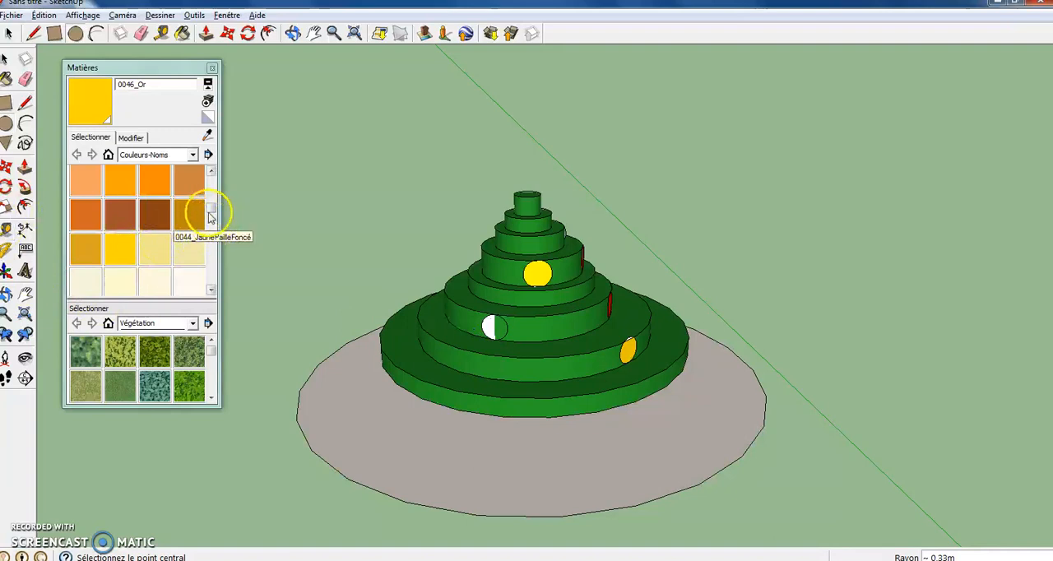
pyautogui.scroll(-4, 211, 215)
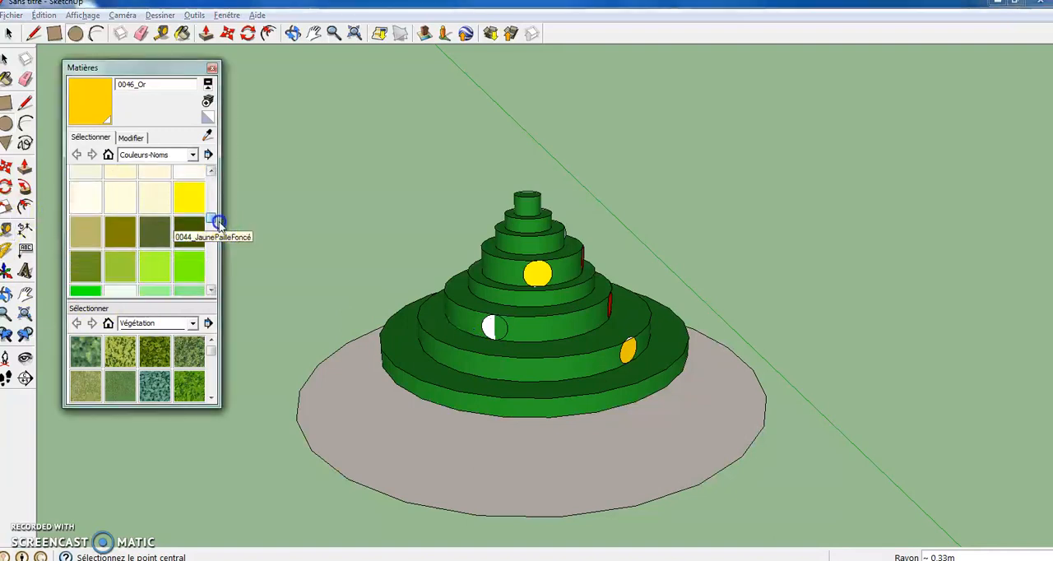
pyautogui.click(186, 206)
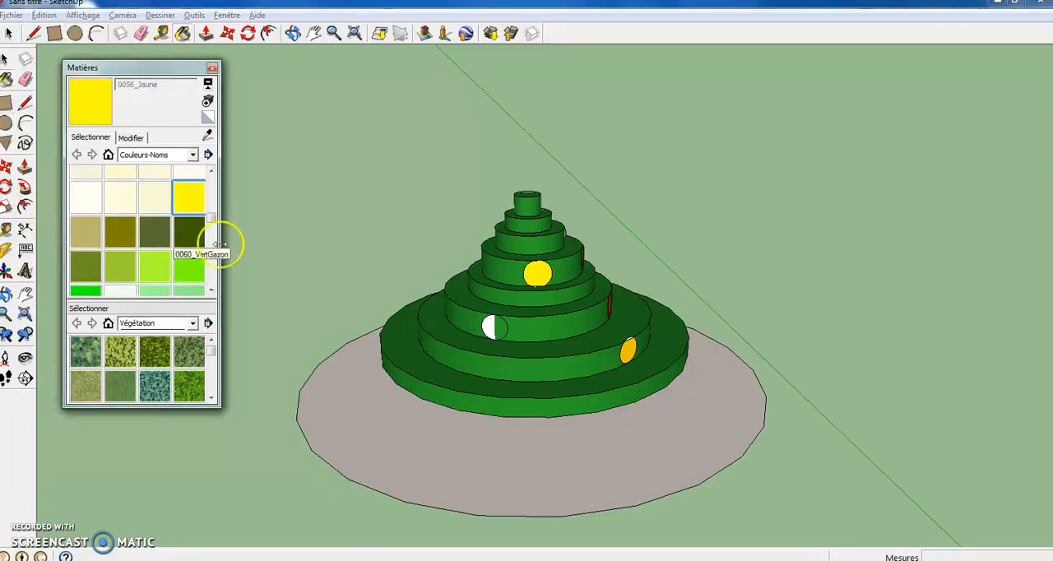
pyautogui.click(492, 328)
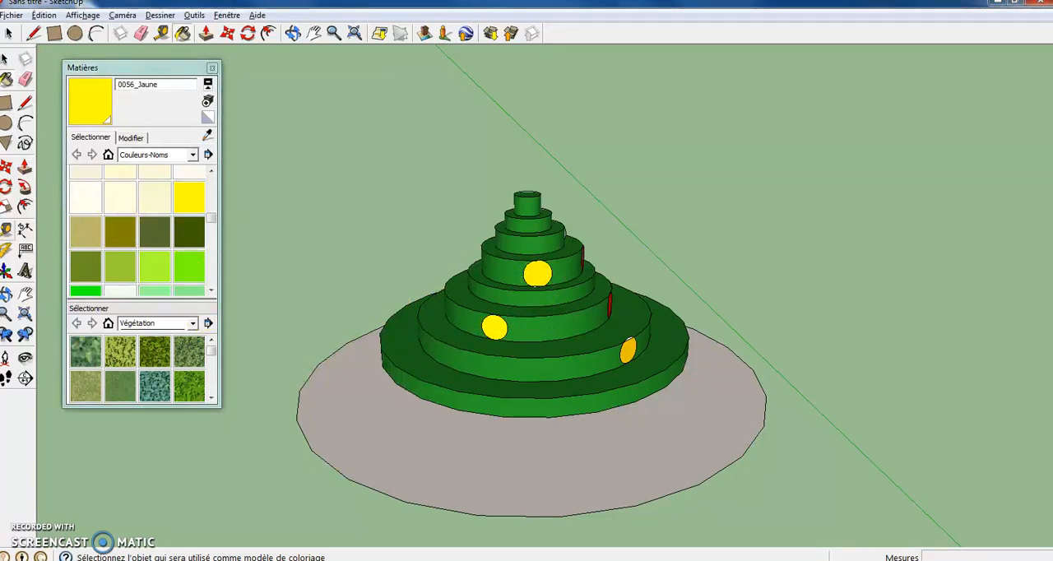
# - Draw a circle of about 0.46 m radius on the second green tier below the other yellow ornaments and paint it with 0056_Jaune
pyautogui.click(6, 123)
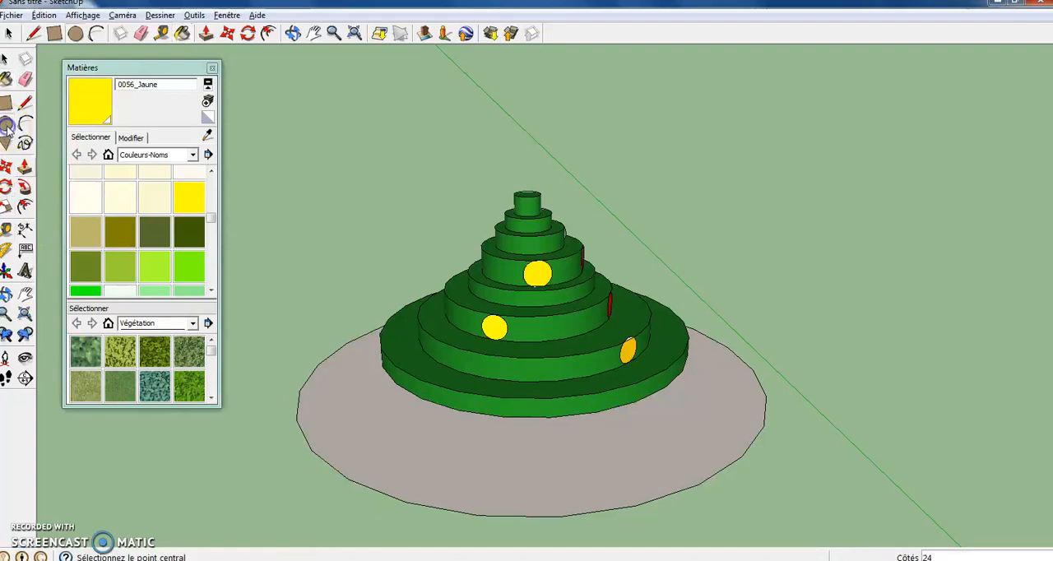
pyautogui.click(536, 371)
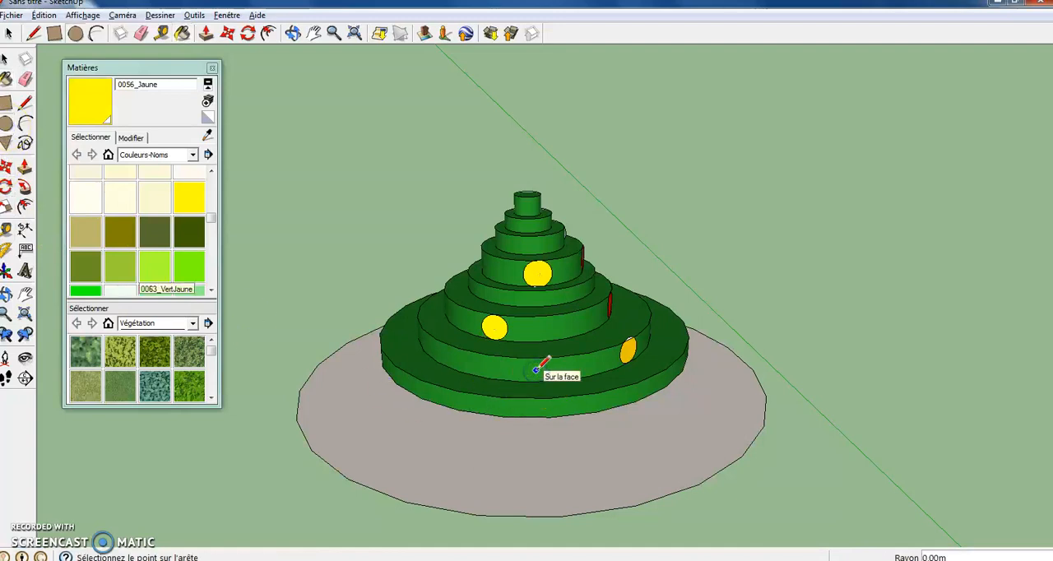
pyautogui.click(544, 370)
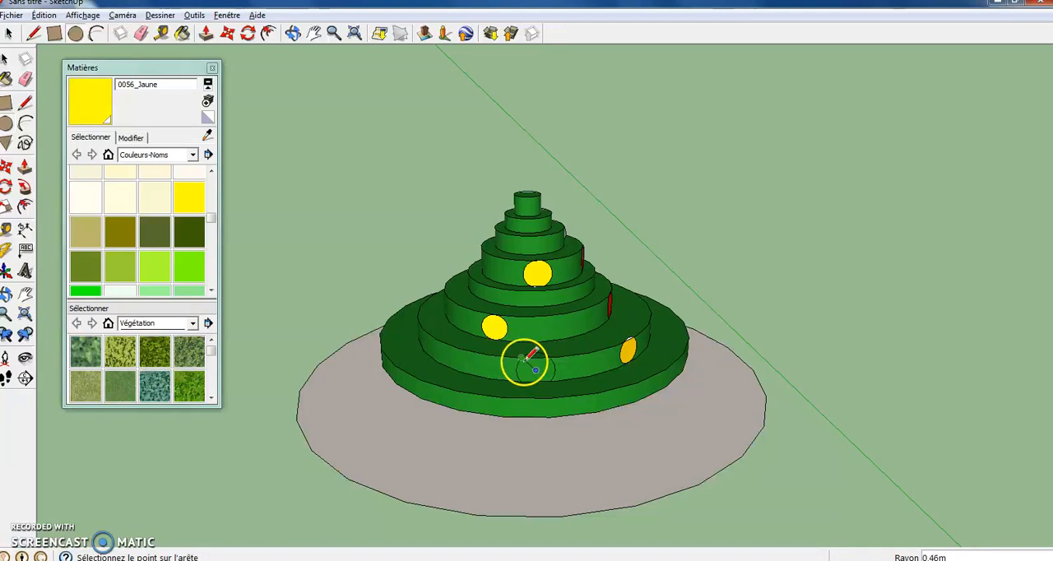
pyautogui.click(194, 198)
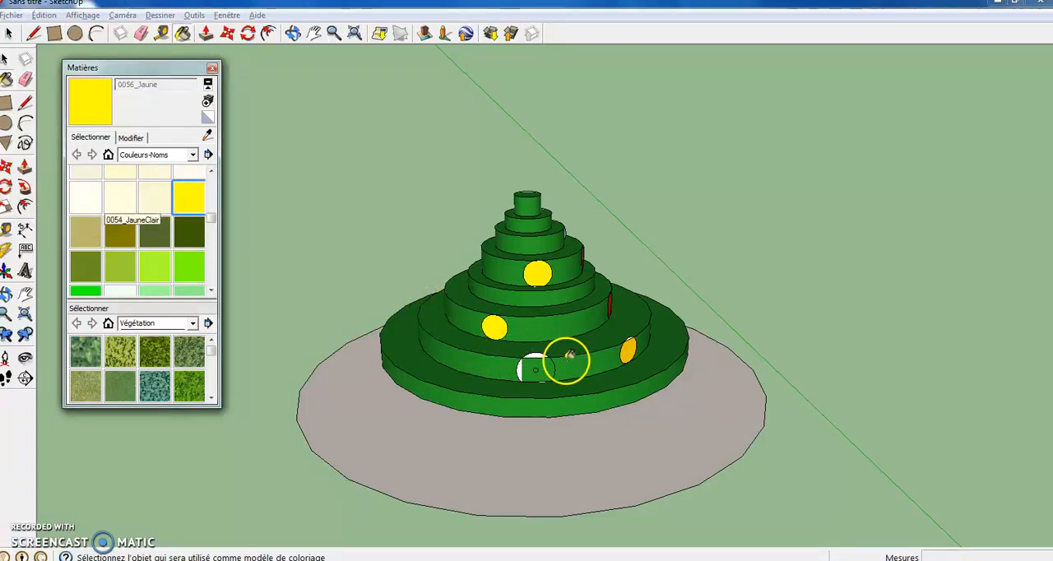
pyautogui.click(546, 369)
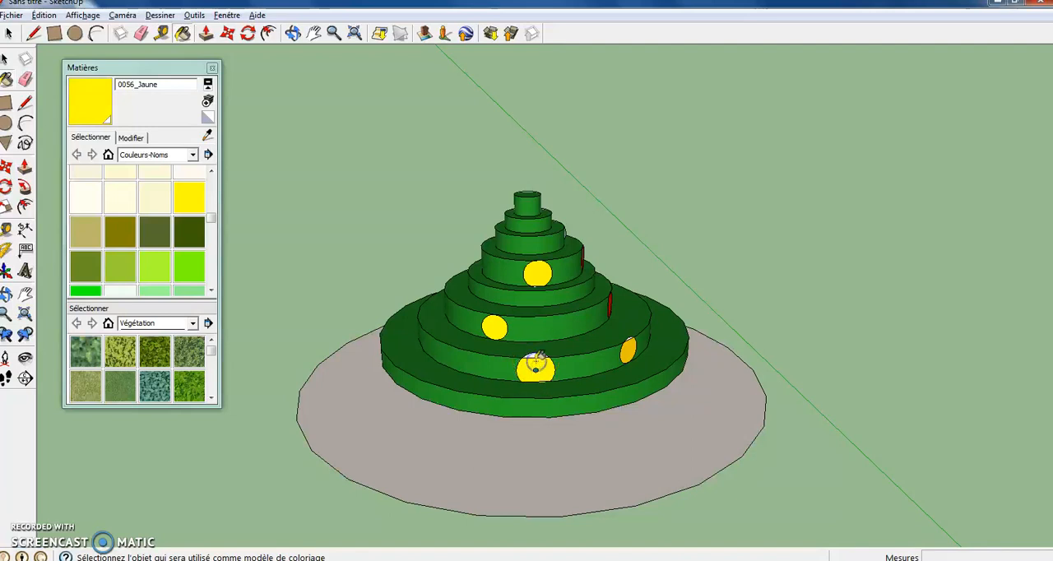
# - Paint the grey underside of the lowest green tier with 0075_VertForêt
pyautogui.click(292, 33)
pyautogui.moveTo(511, 236); pyautogui.dragTo(655, 158)
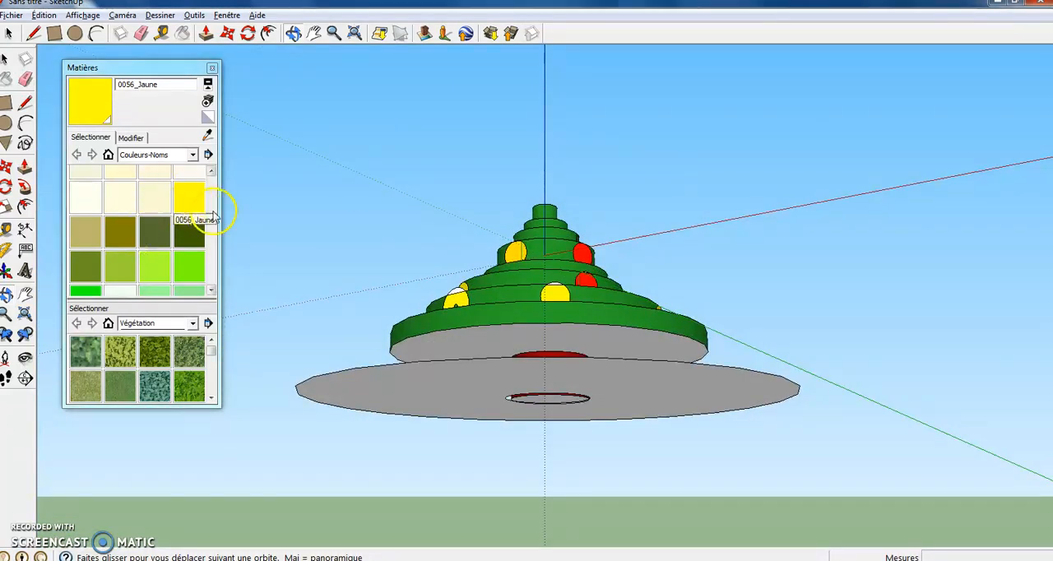
pyautogui.moveTo(211, 224)
pyautogui.mouseDown()
pyautogui.moveTo(224, 235)
pyautogui.moveTo(212, 230)
pyautogui.mouseUp()
pyautogui.click(167, 237)
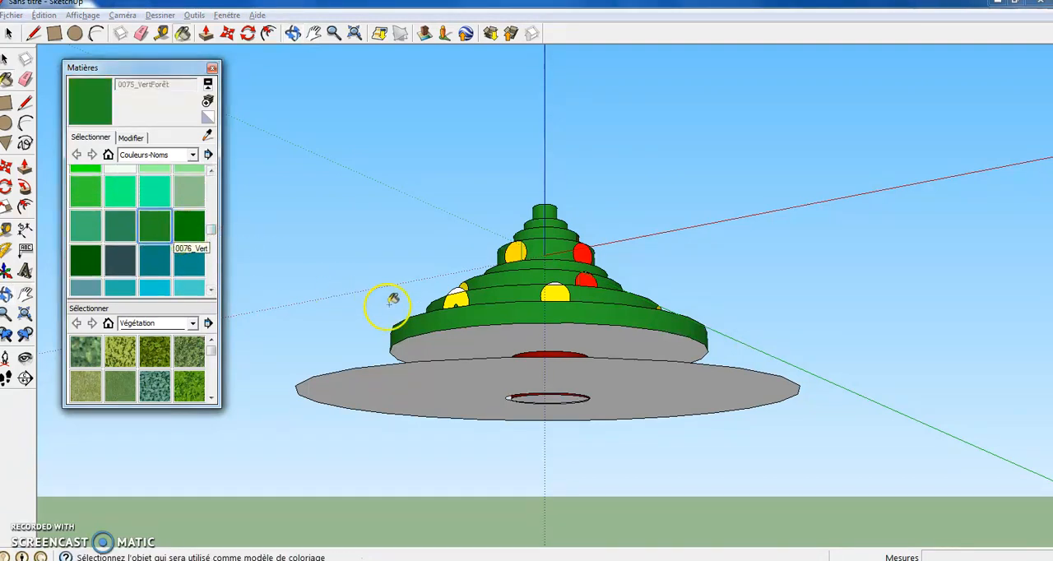
pyautogui.click(462, 344)
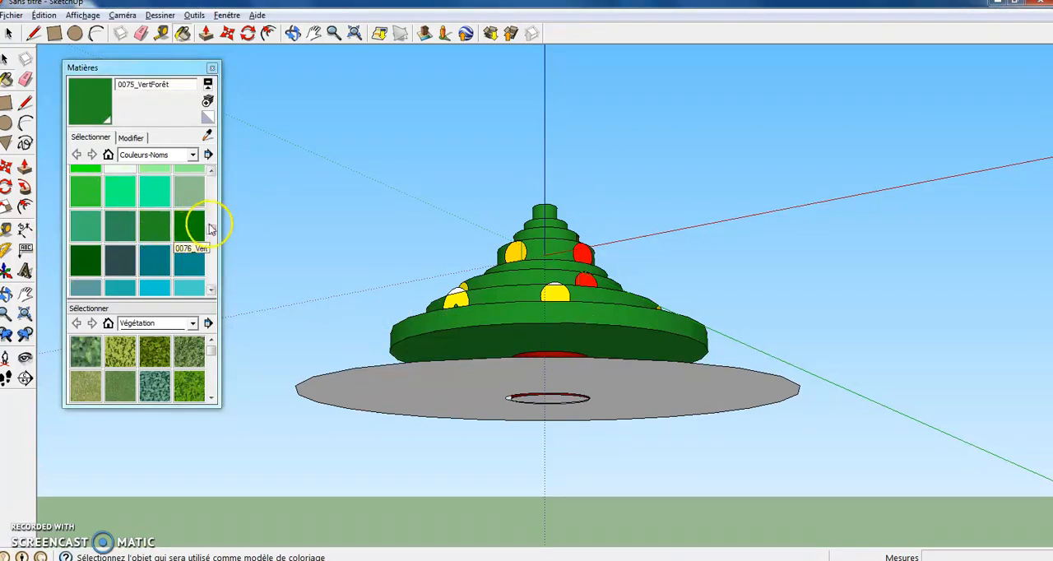
pyautogui.scroll(3, 207, 224)
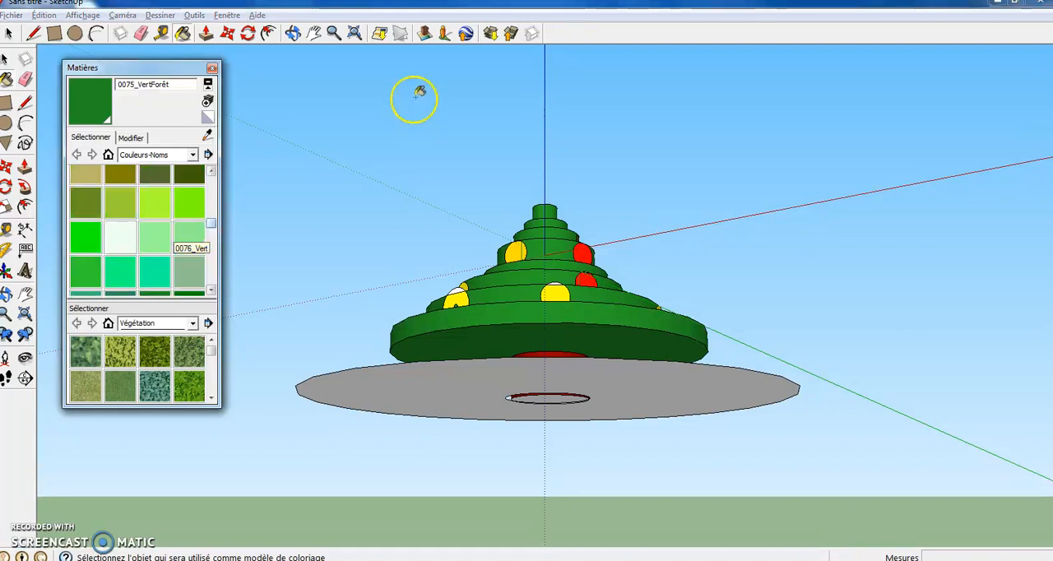
pyautogui.click(292, 32)
pyautogui.moveTo(463, 252); pyautogui.dragTo(557, 334)
pyautogui.moveTo(524, 329); pyautogui.dragTo(350, 283)
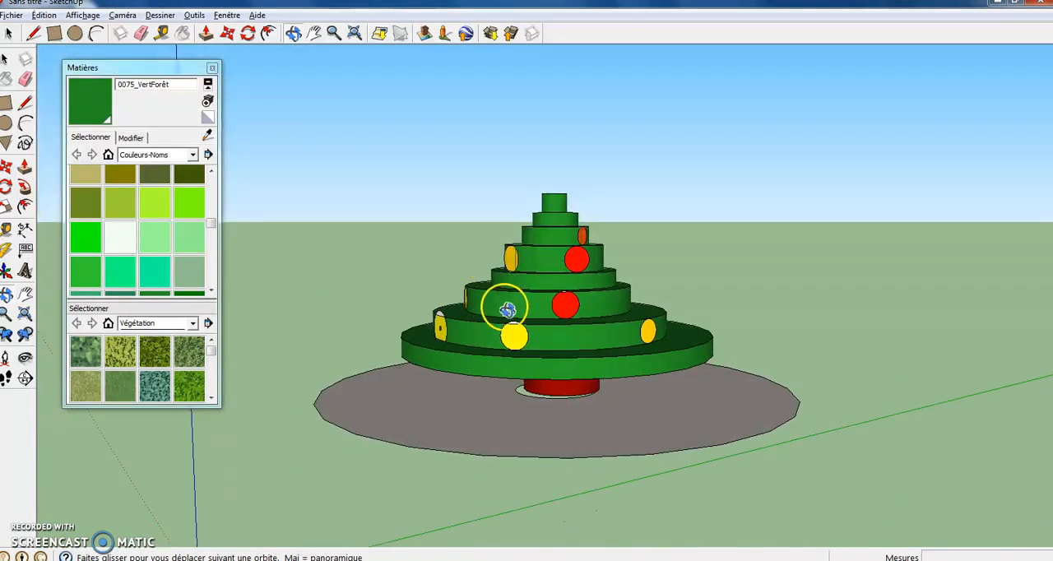